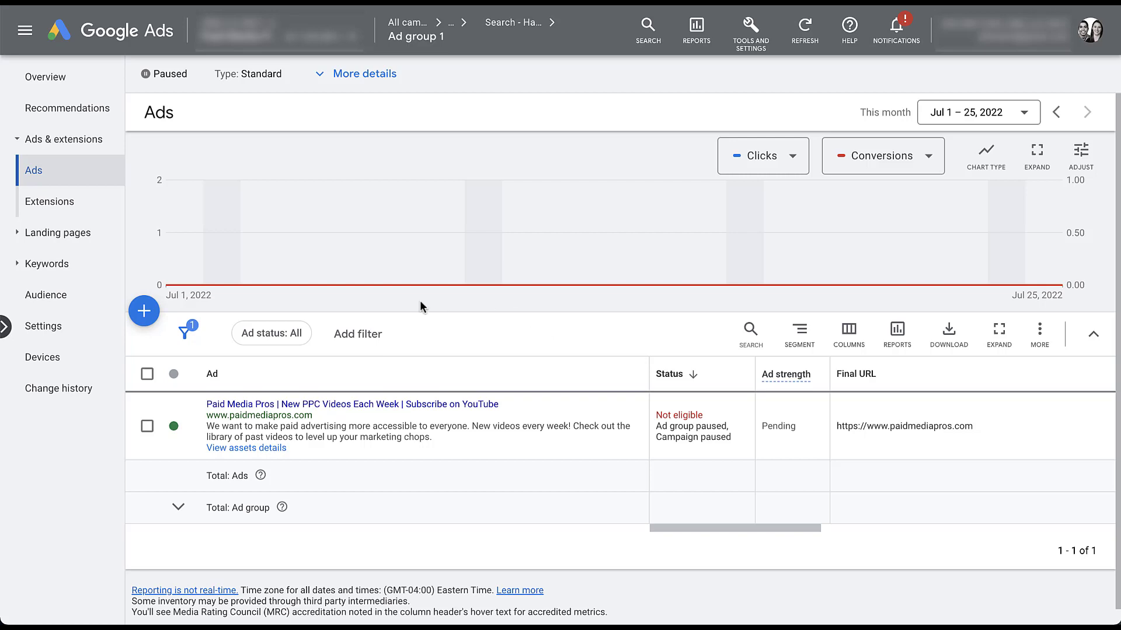
Create a responsive search ad draft and review its three prefilled headlines and two descriptions
click(144, 314)
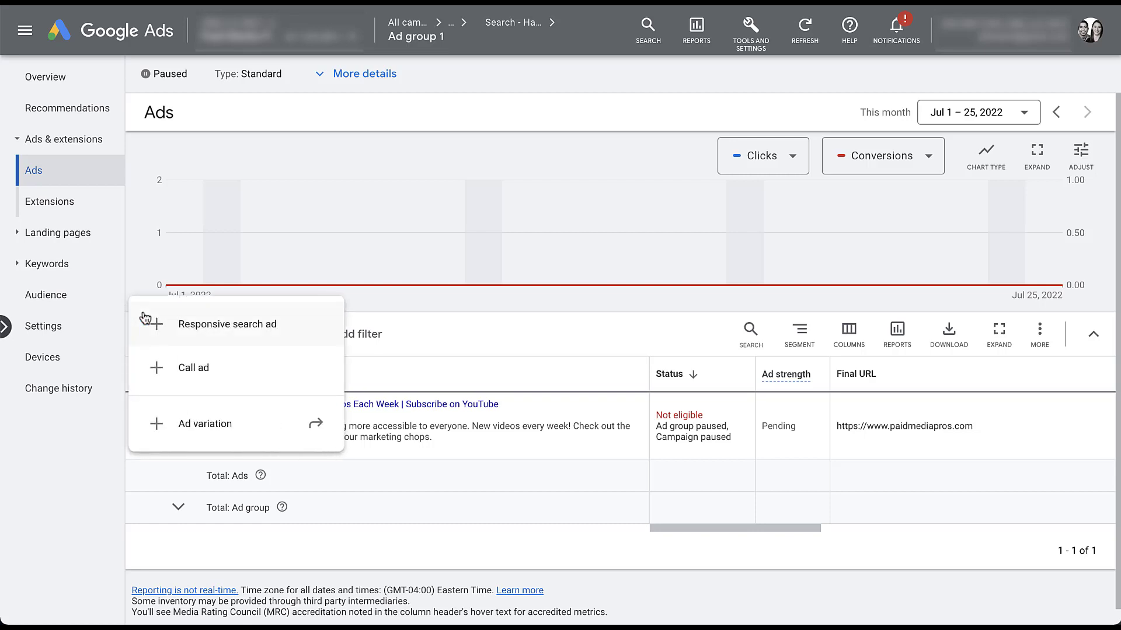
click(252, 339)
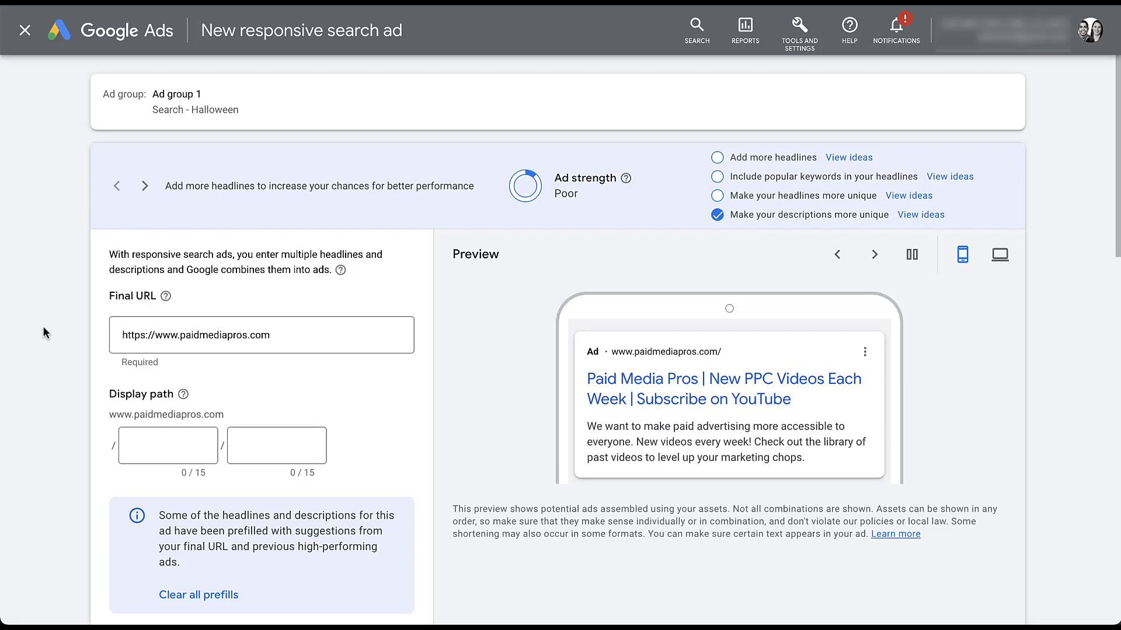
scroll(44, 332, down, 5)
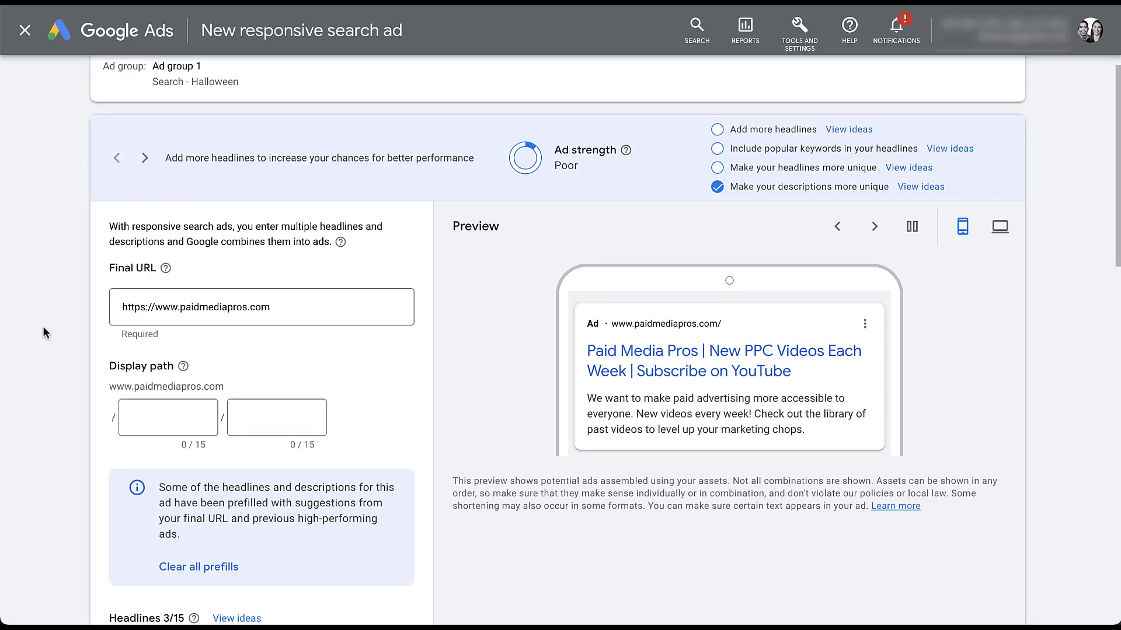
scroll(43, 332, down, 2)
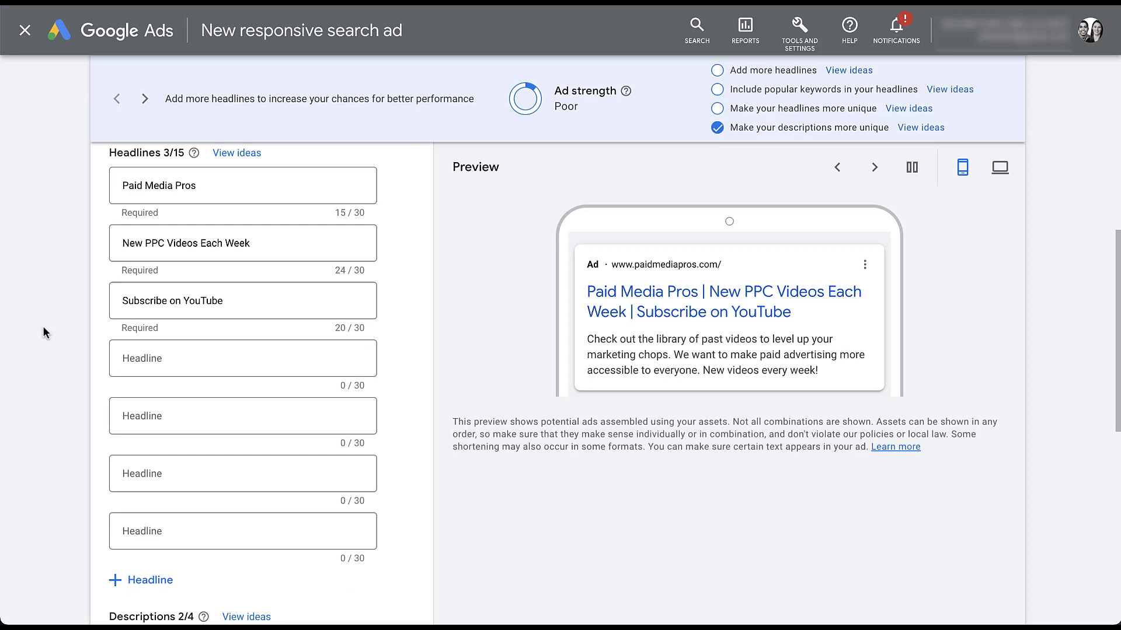
scroll(44, 331, down, 3)
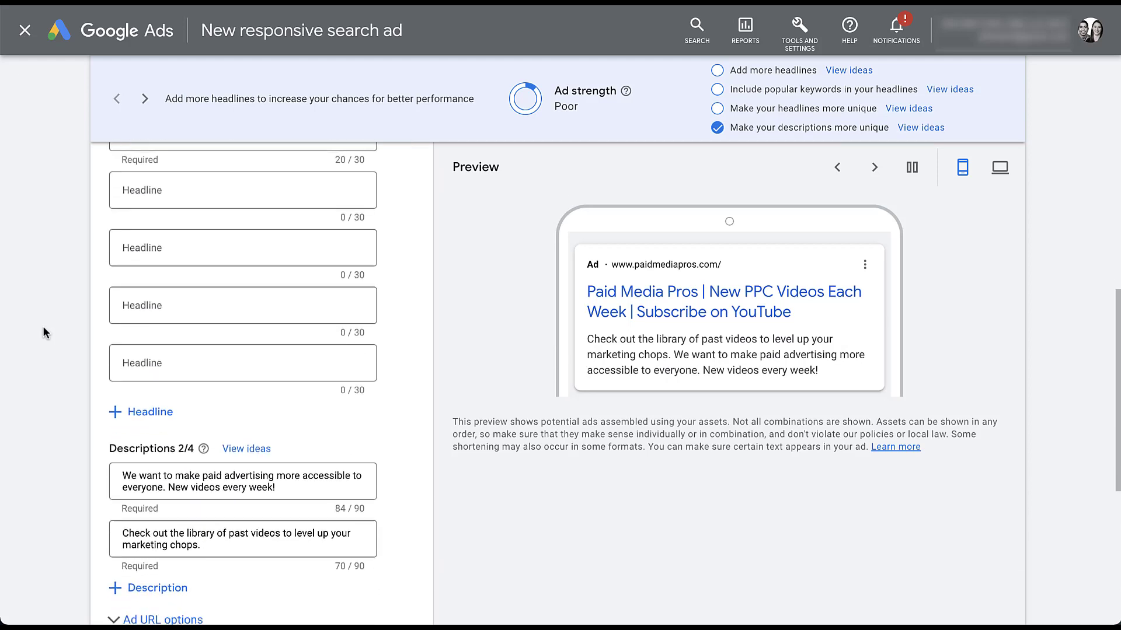
scroll(44, 331, up, 3)
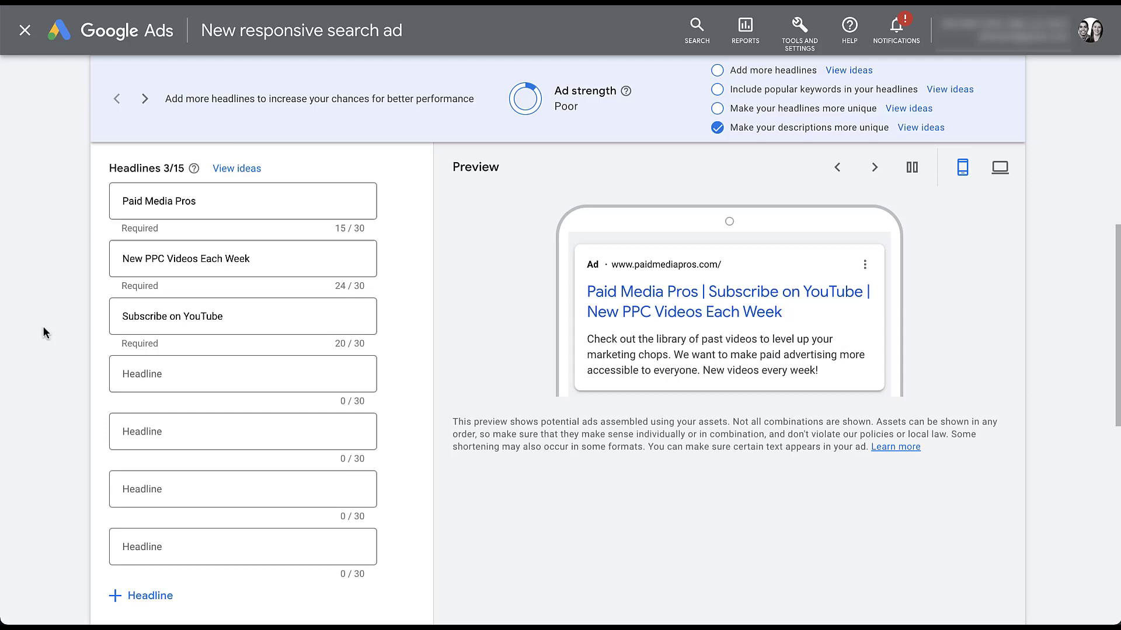
scroll(43, 326, down, 3)
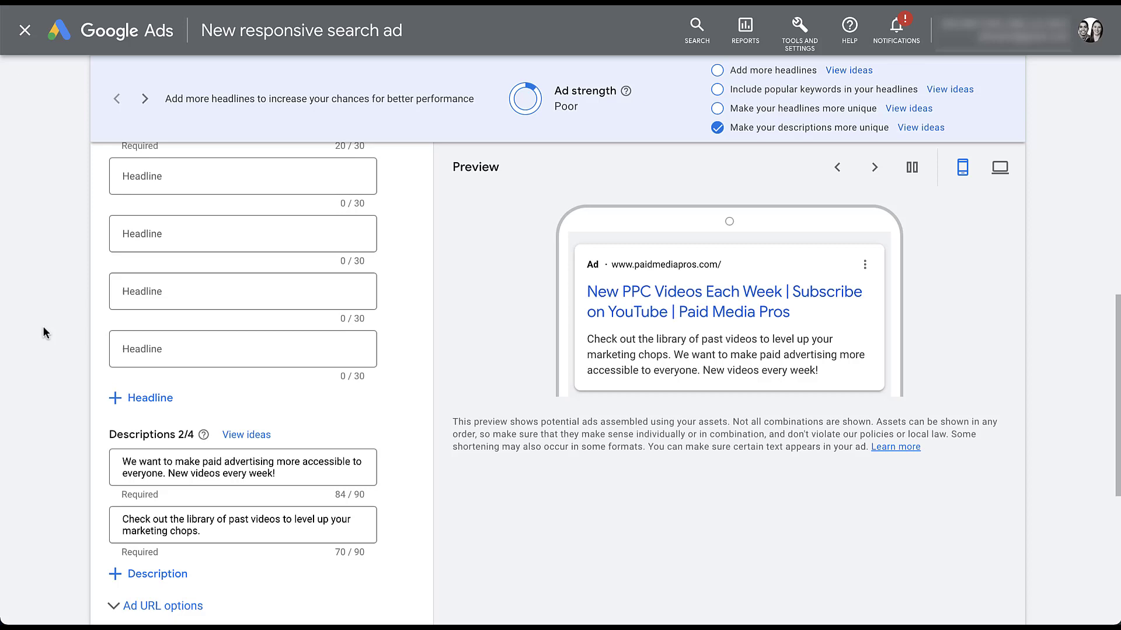
scroll(43, 325, up, 3)
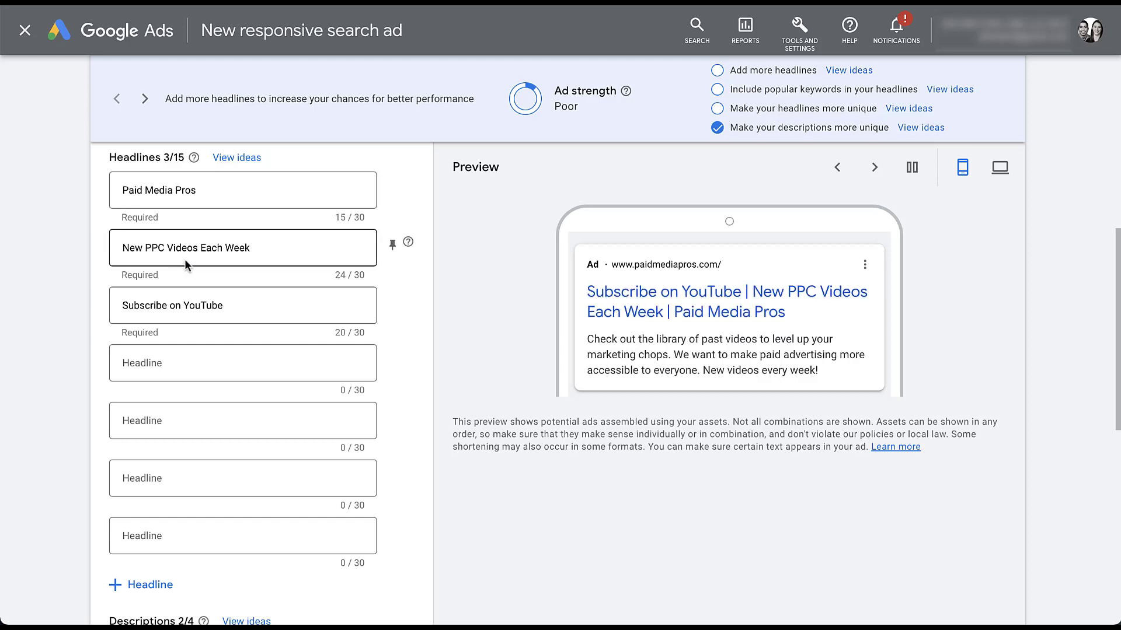
Pin Paid Media Pros, New PPC Videos Each Week and Subscribe on YouTube to positions 1, 2, 3
click(390, 196)
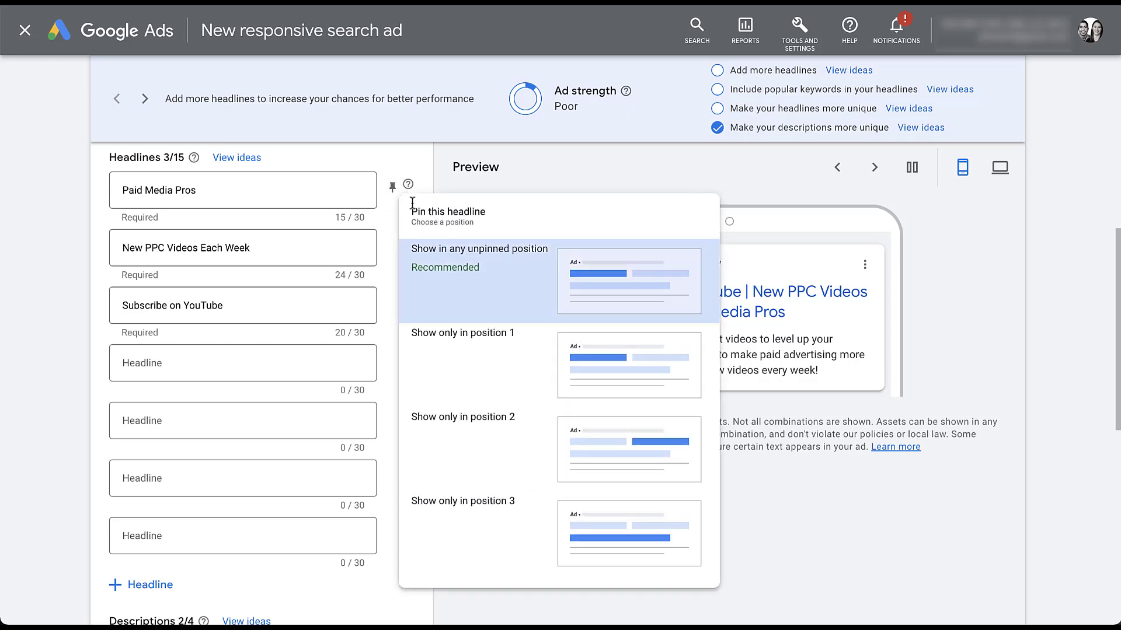
click(460, 345)
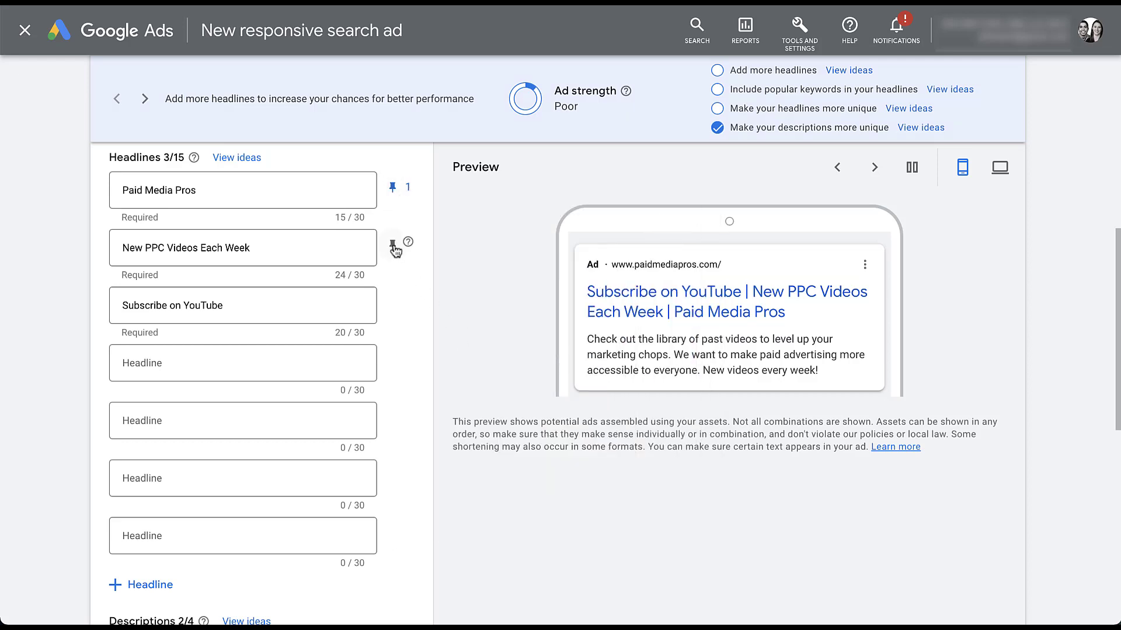
click(393, 251)
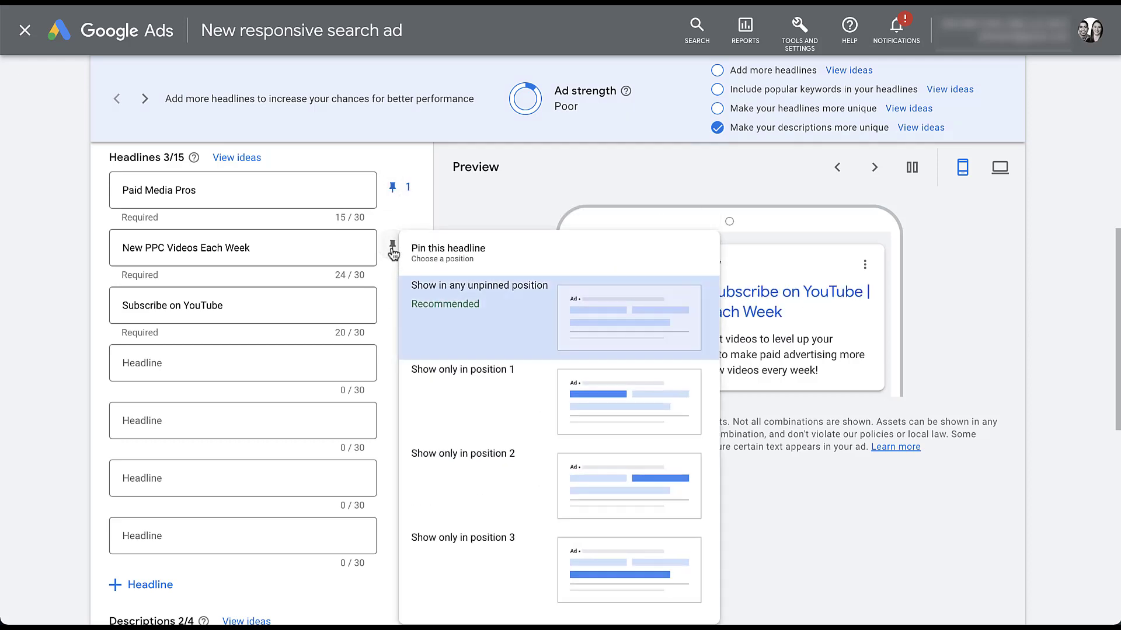
click(454, 464)
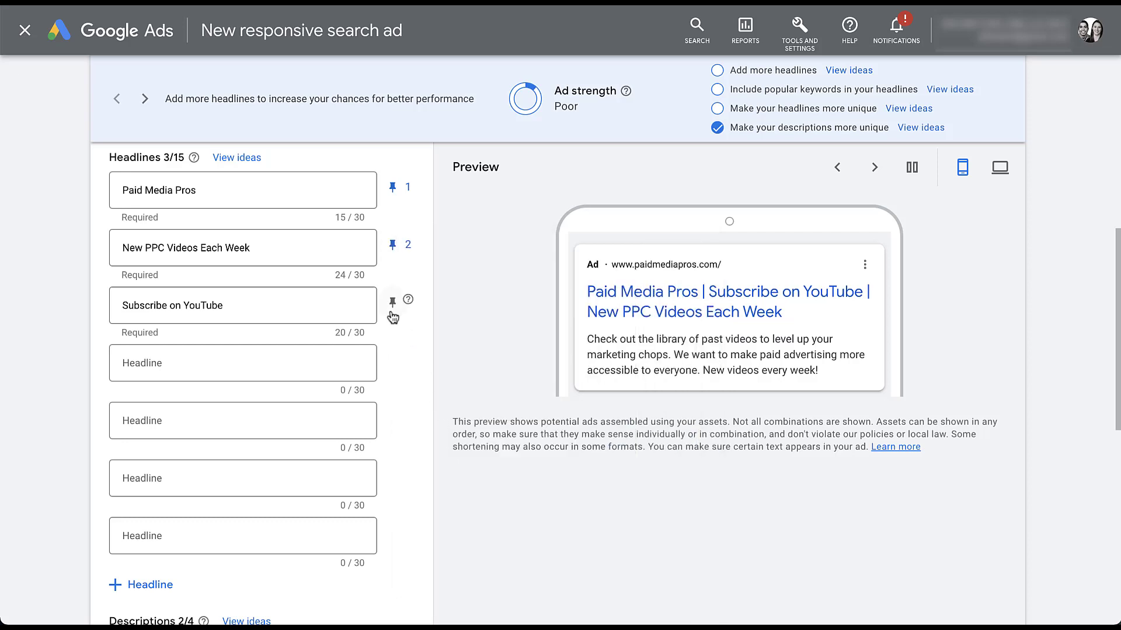
click(393, 304)
click(459, 558)
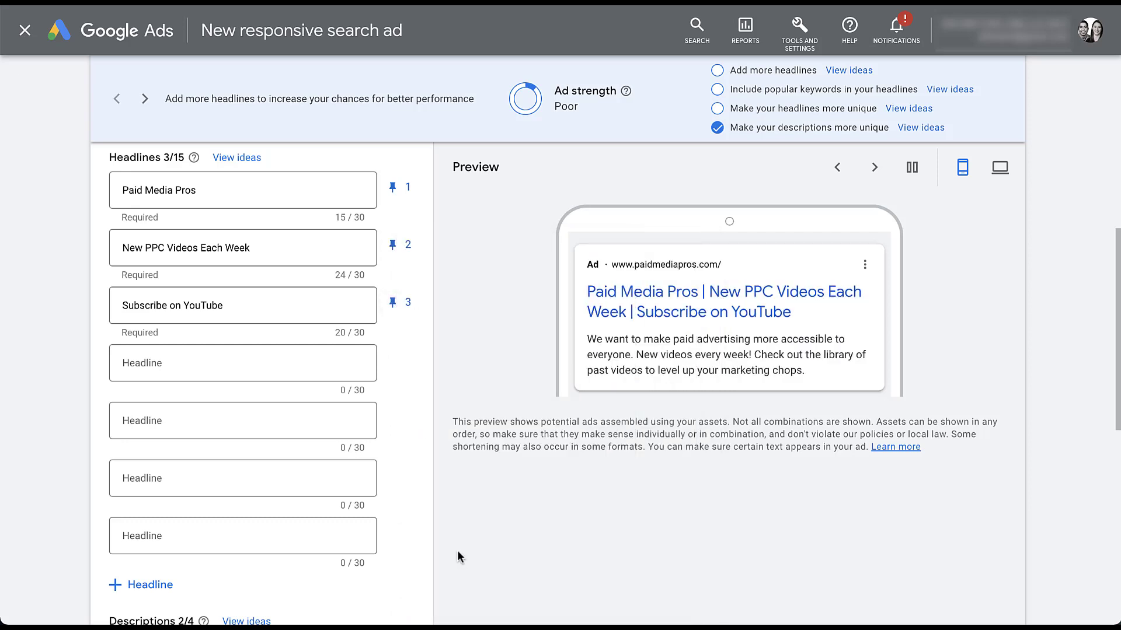
Pin the two descriptions to positions 1 and 2, then review the pinning help card
scroll(393, 418, down, 5)
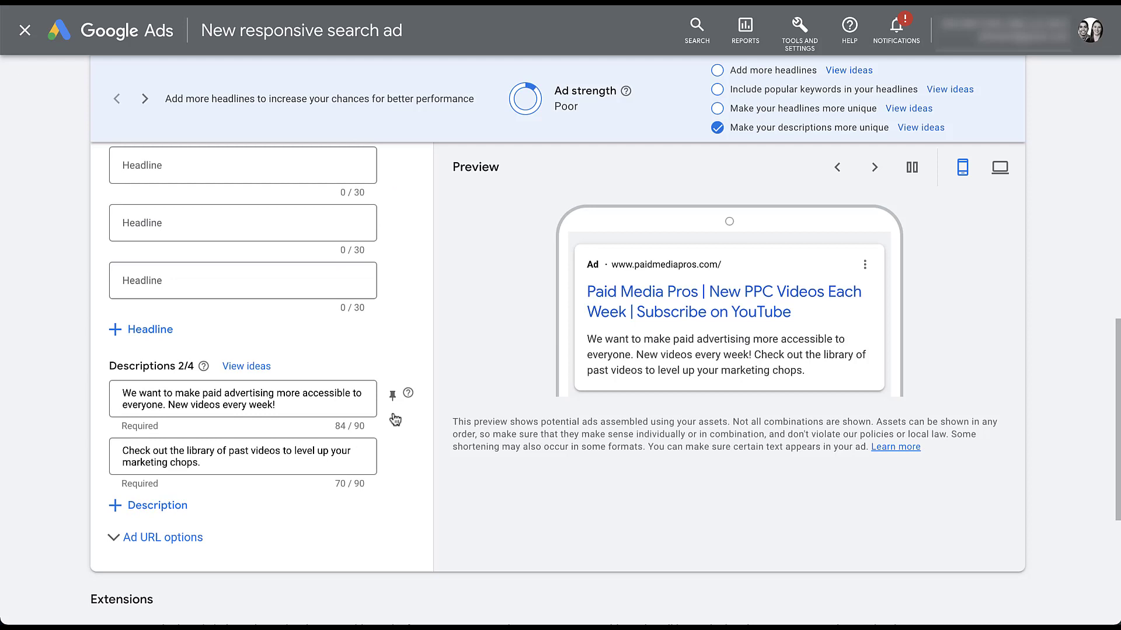
click(391, 397)
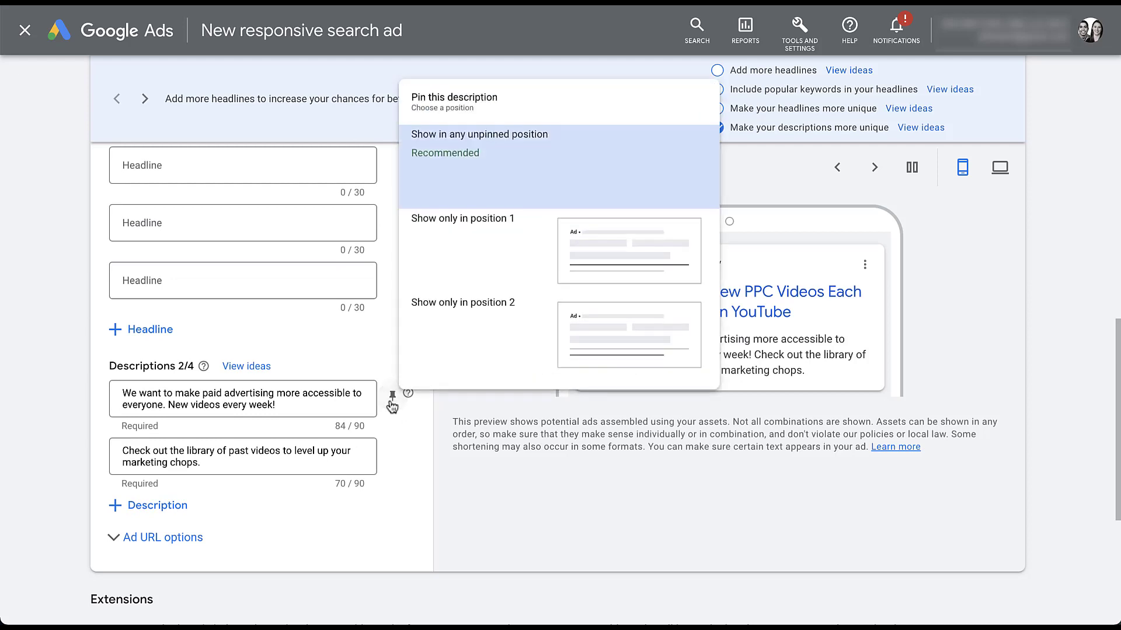
click(469, 249)
click(391, 453)
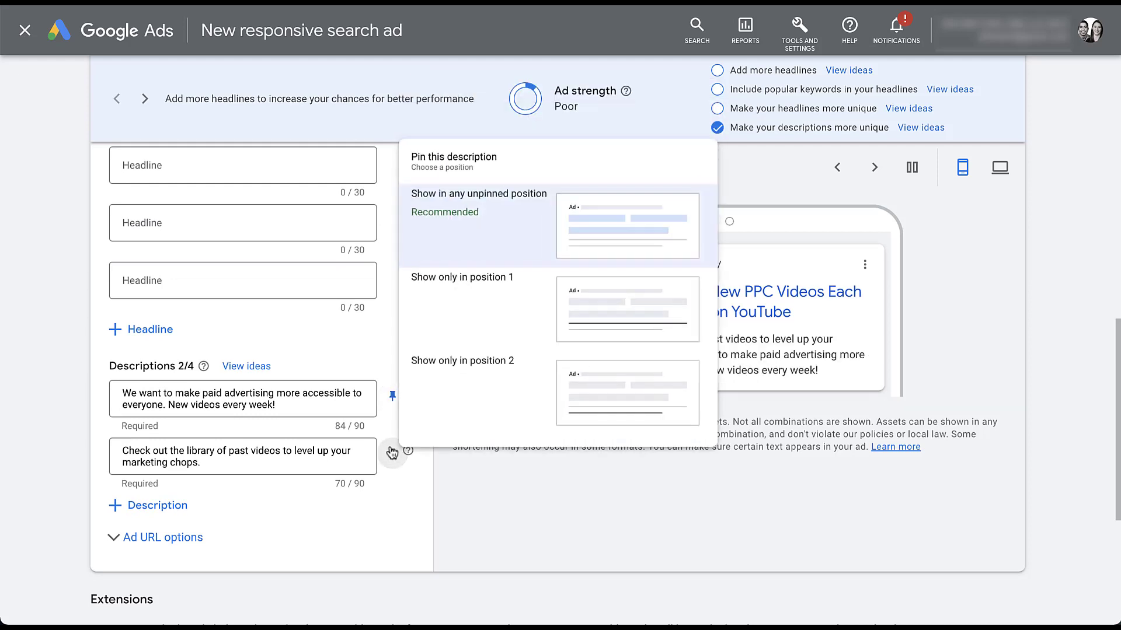
click(474, 373)
scroll(362, 341, up, 4)
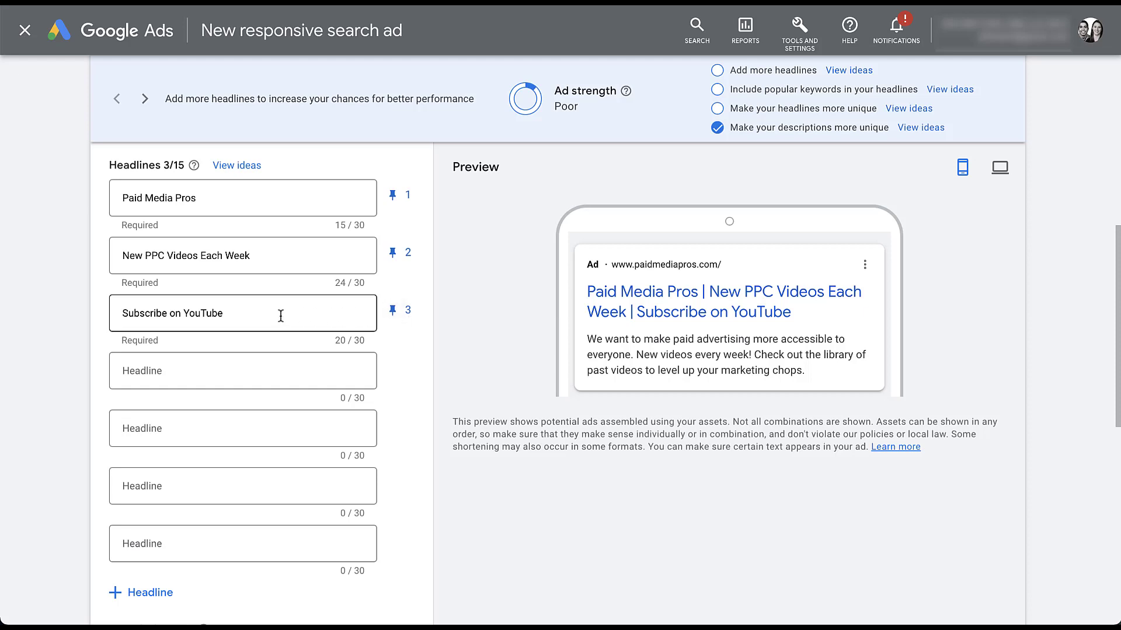
scroll(419, 421, down, 4)
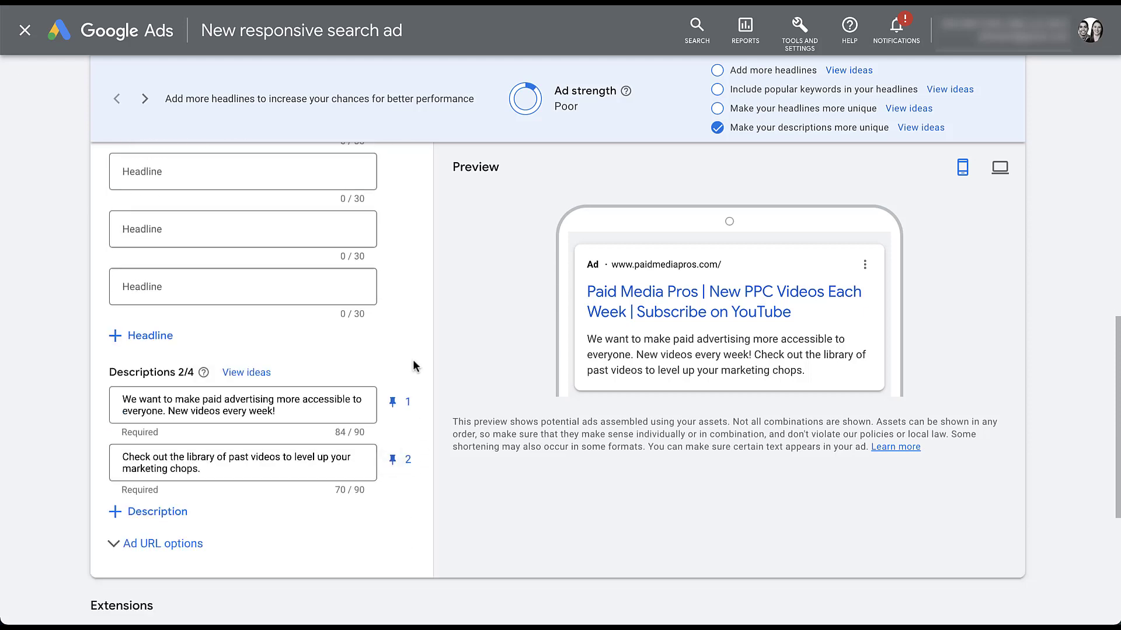
scroll(413, 365, up, 3)
scroll(413, 364, up, 2)
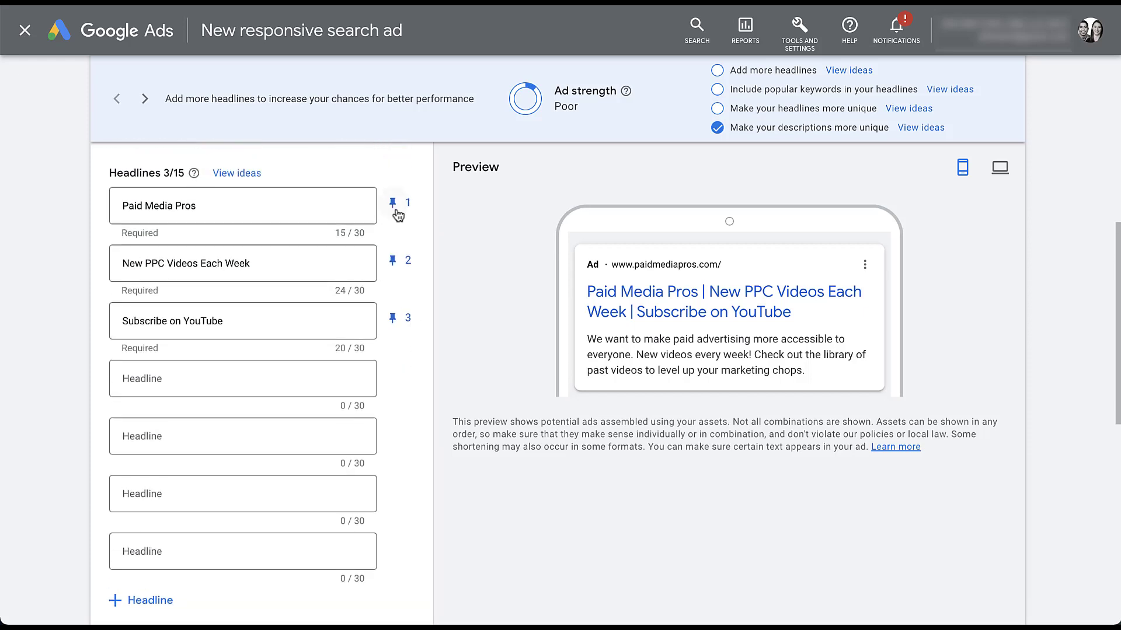
scroll(400, 420, down, 3)
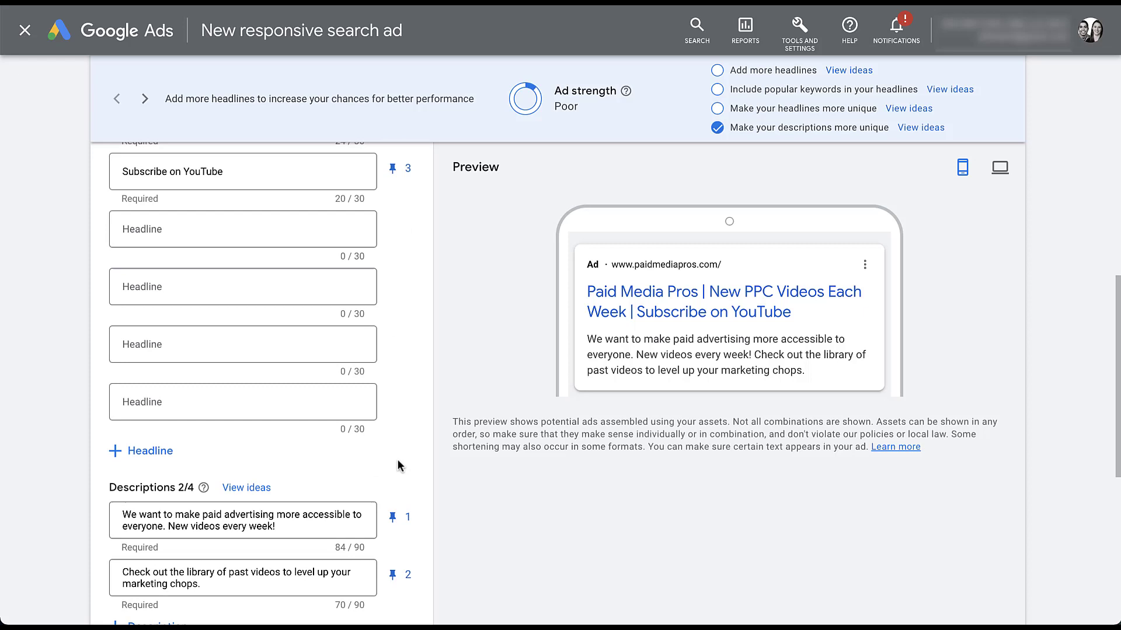
mouse_move(404, 368)
scroll(403, 233, up, 4)
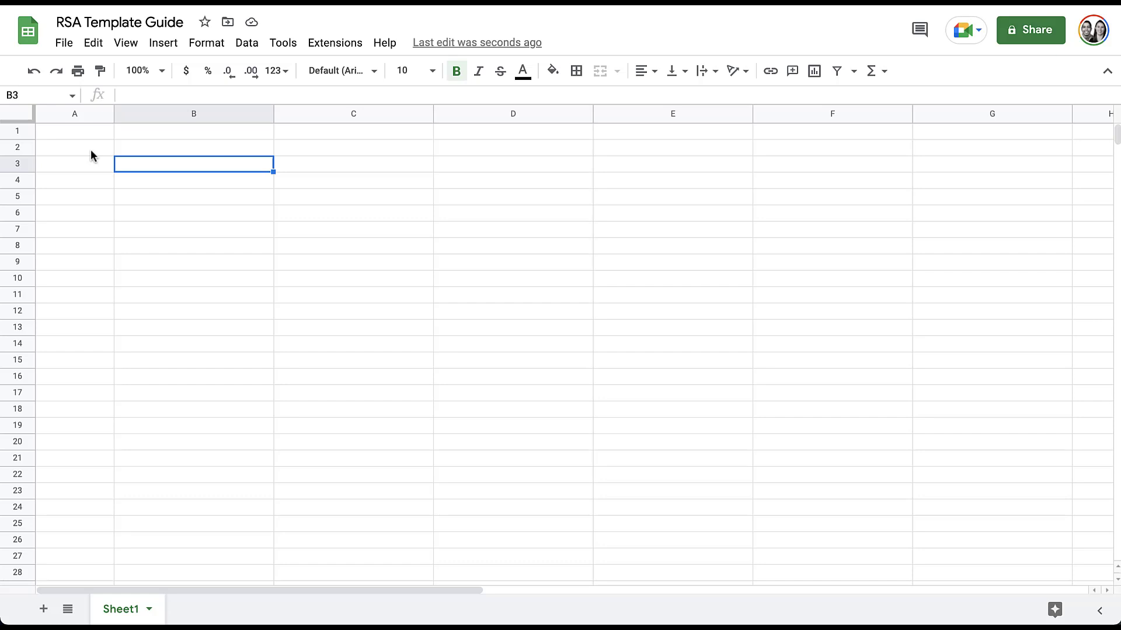
Enter the headers Brand, Keyword, Call to Action and Benefits across cells B3 to E3
text(Brand)
key(Tab)
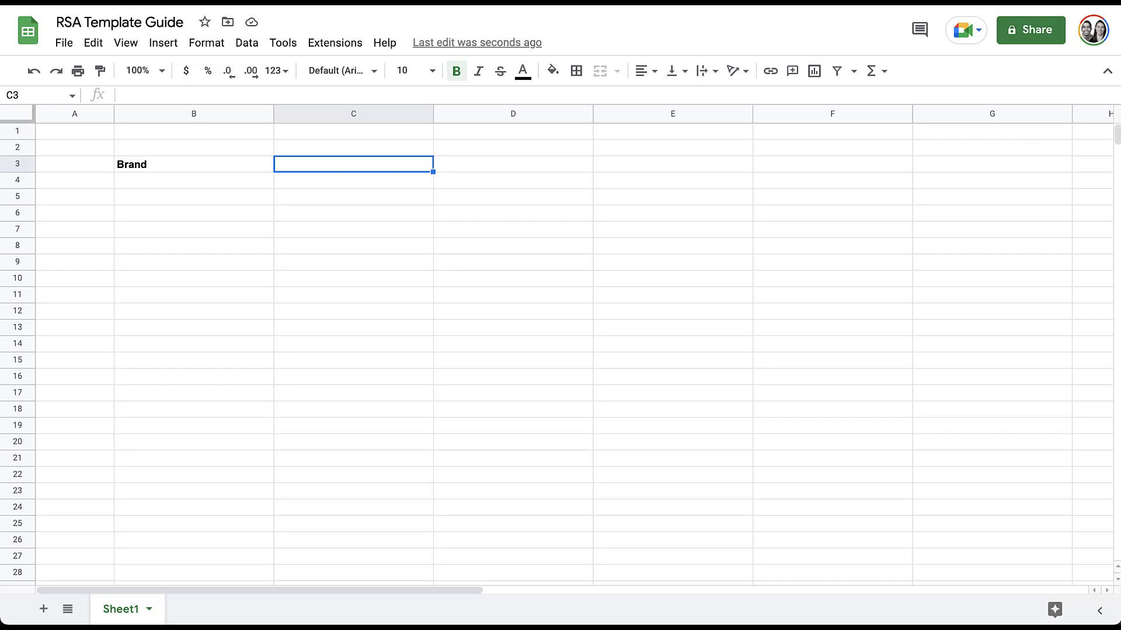
text(Keyword)
key(Tab)
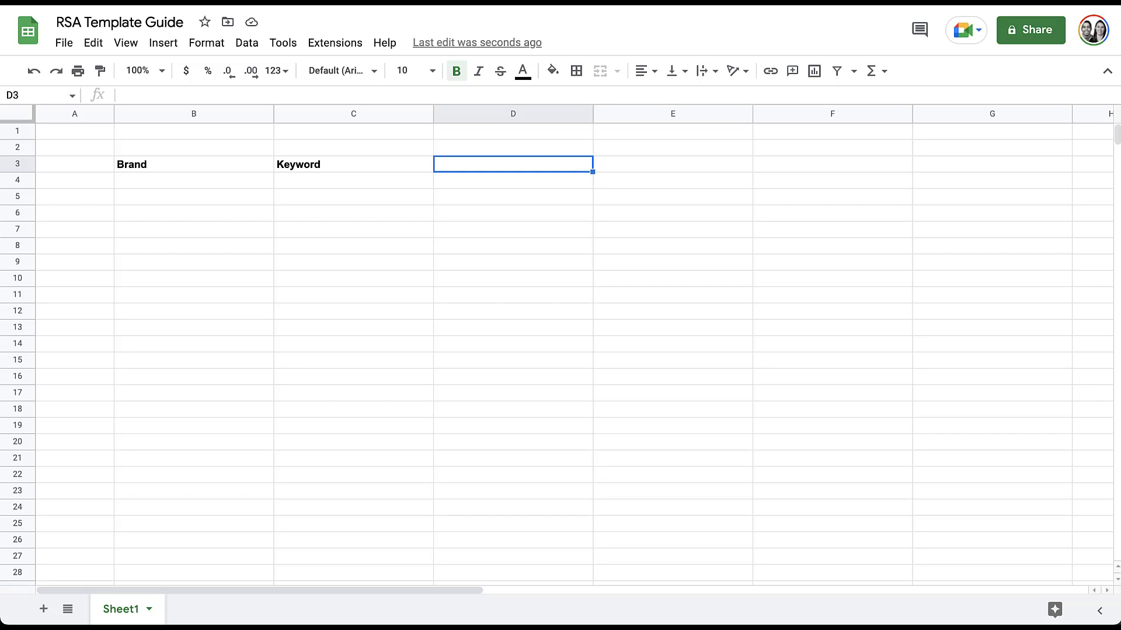
text(Call to Action)
key(Tab)
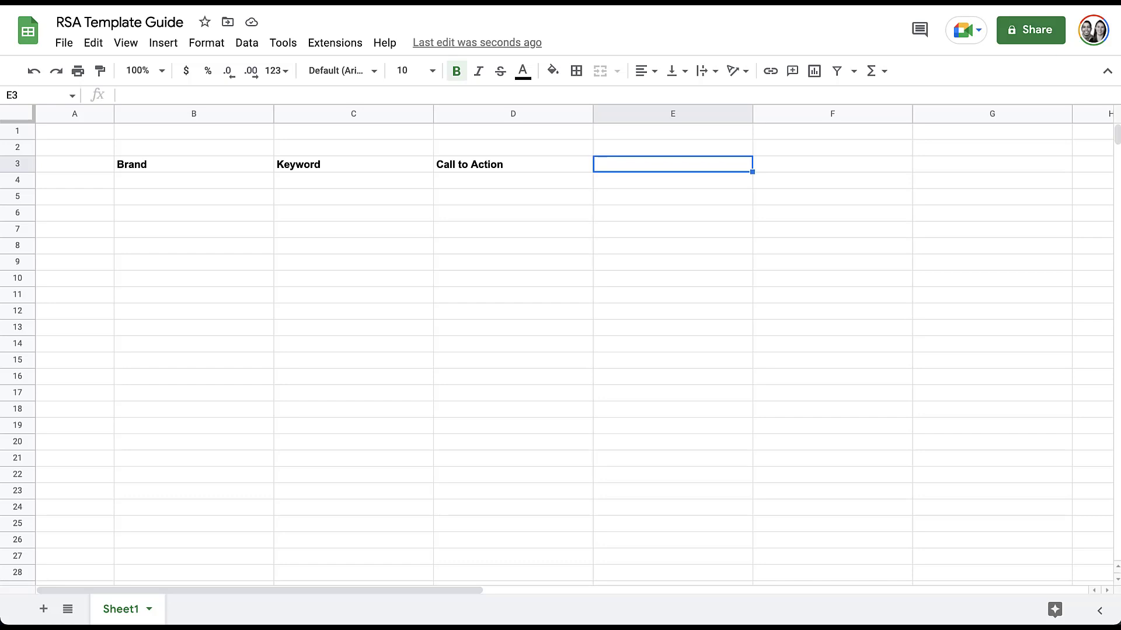
text(Benefits)
key(Tab)
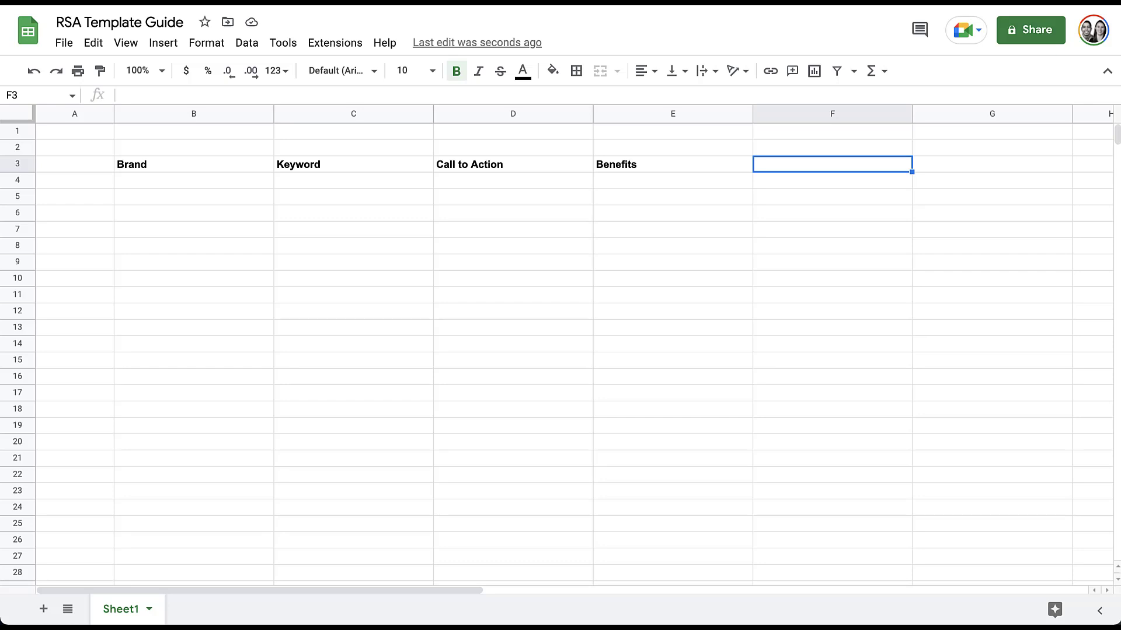
Add the headers Features in F3 and Social Proof in G3
text(Features)
key(Tab)
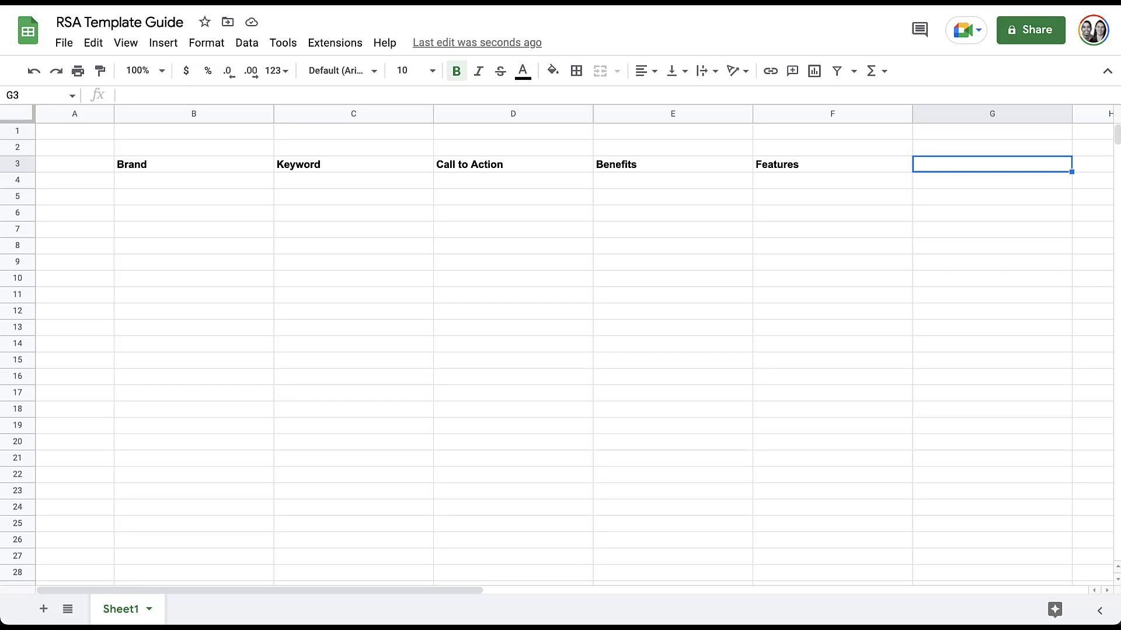
text(Social Proof)
click(952, 176)
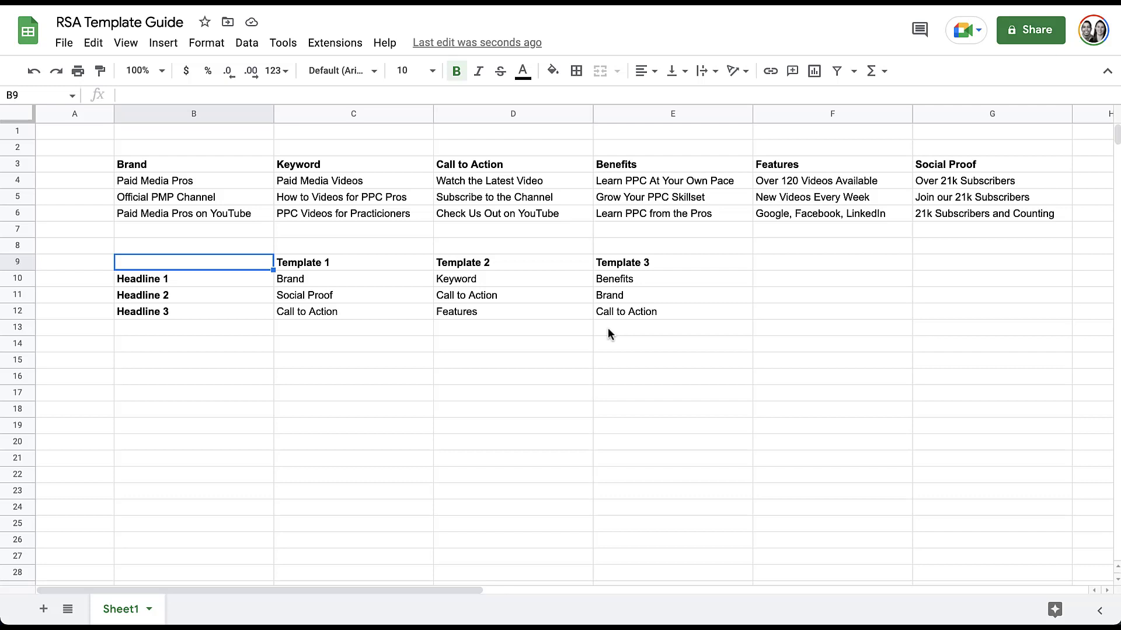
Select cell C9 to review the Template 1 headline recipe
click(380, 267)
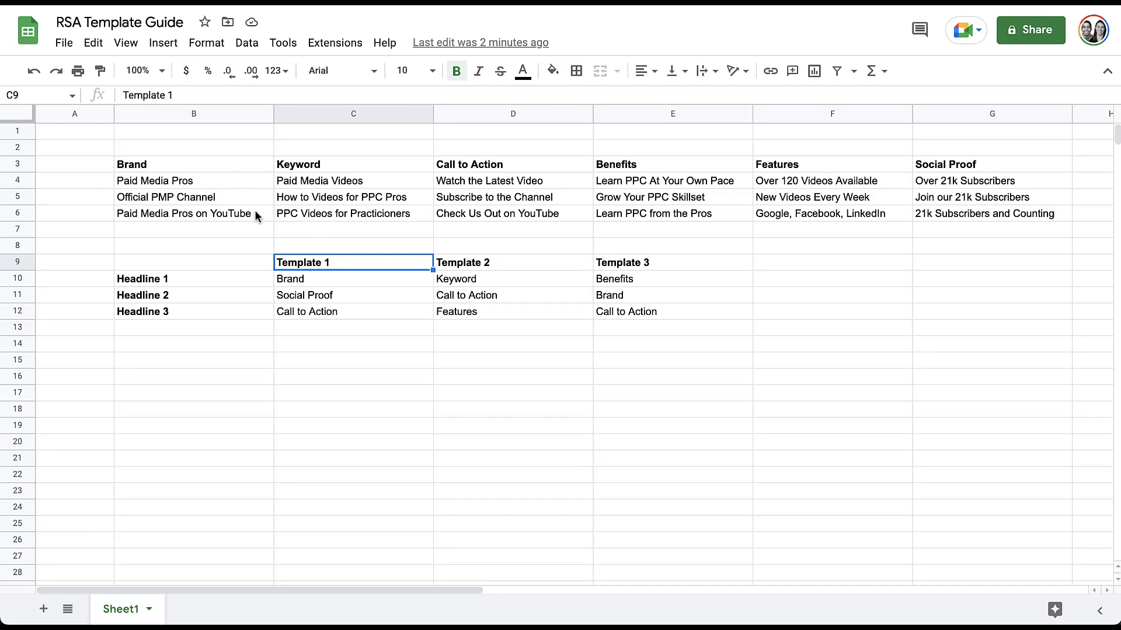
Pin Paid Media Pros, Official PMP Channel and Paid Media Pros on YouTube all to position 1
click(238, 180)
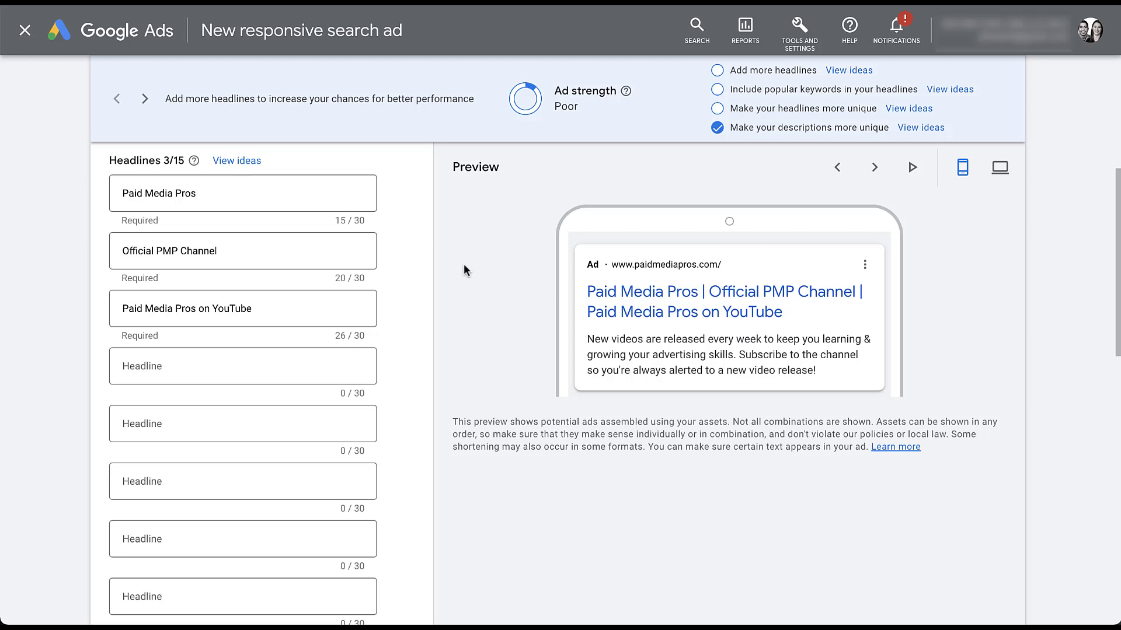
click(393, 190)
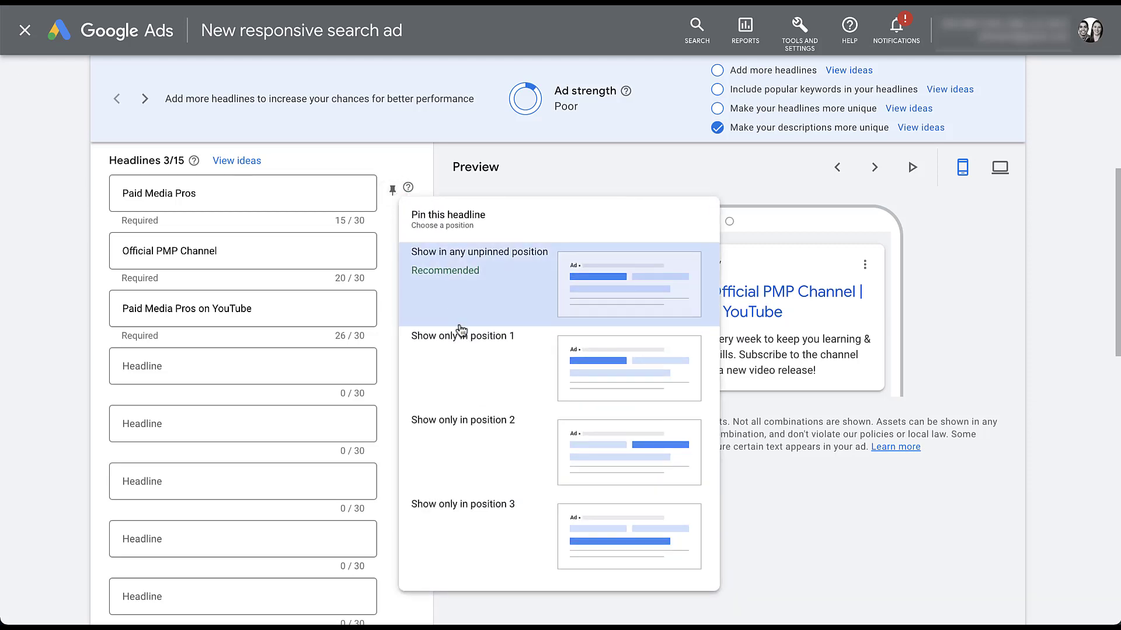
click(460, 365)
click(393, 250)
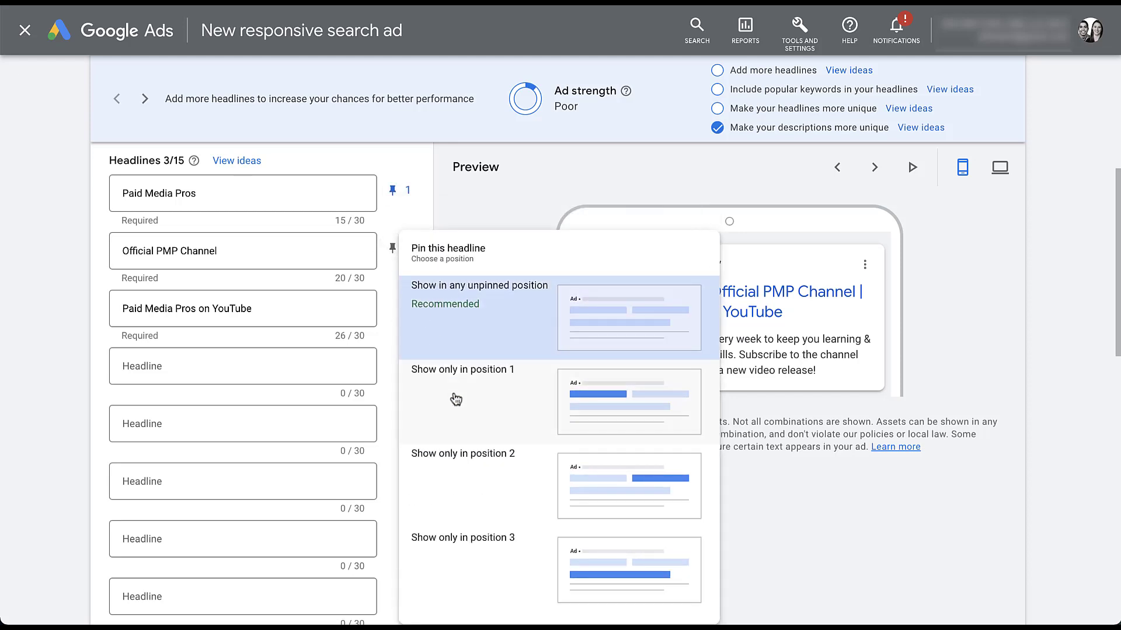
click(456, 399)
click(392, 306)
click(450, 409)
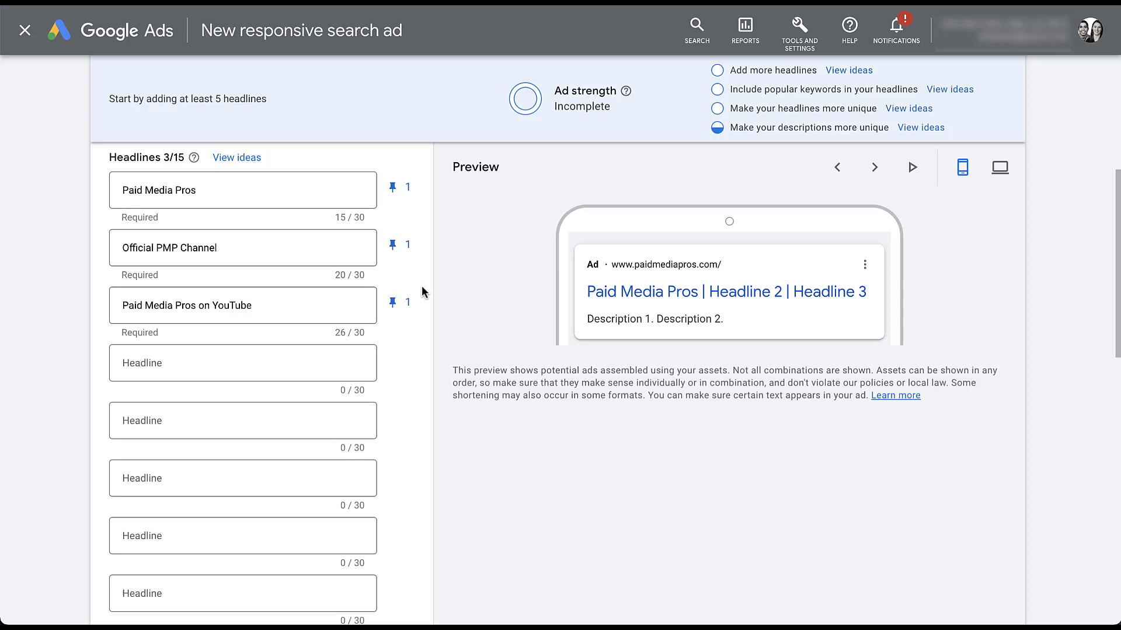
Back in the template sheet, select the social proof text 'Over 21k Subscribers'
key(ctrl+Tab)
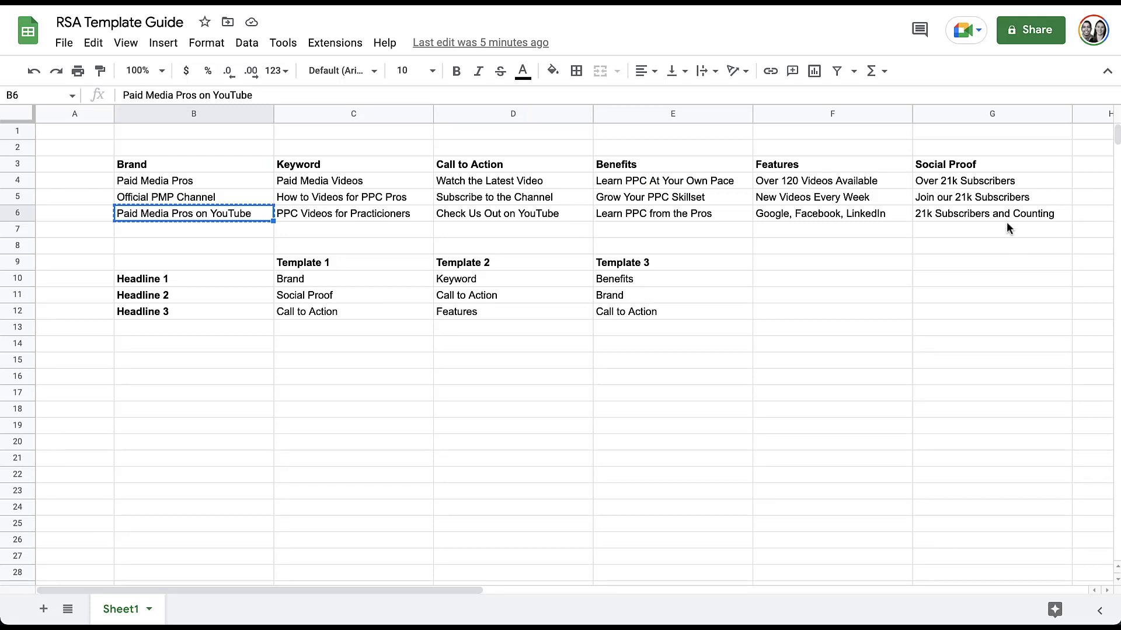
click(980, 184)
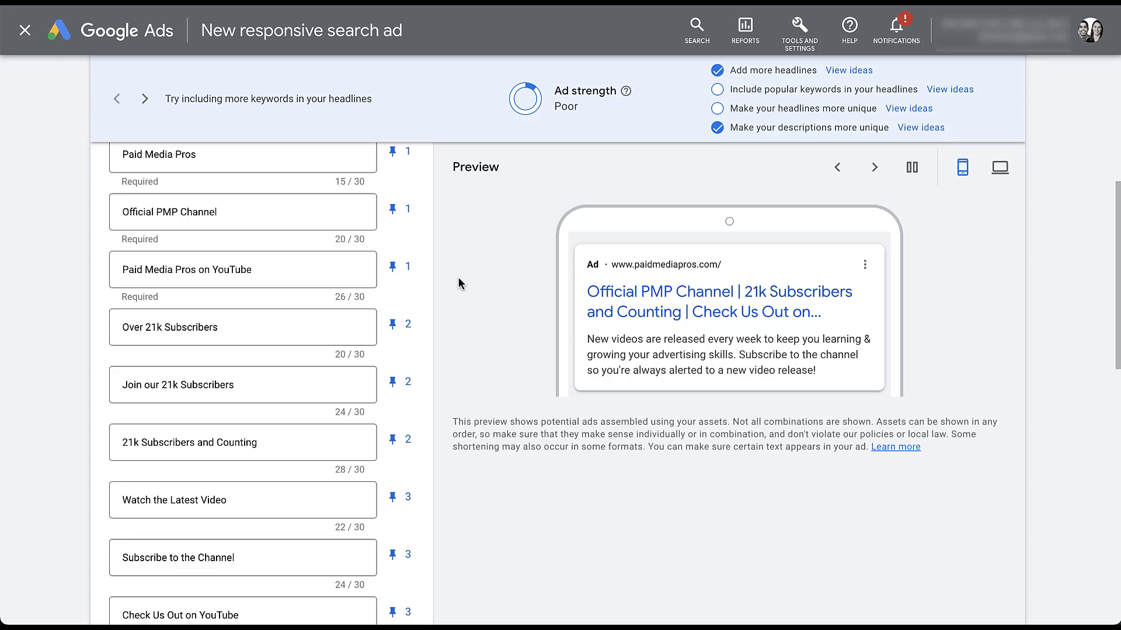
scroll(458, 277, down, 4)
scroll(457, 276, down, 6)
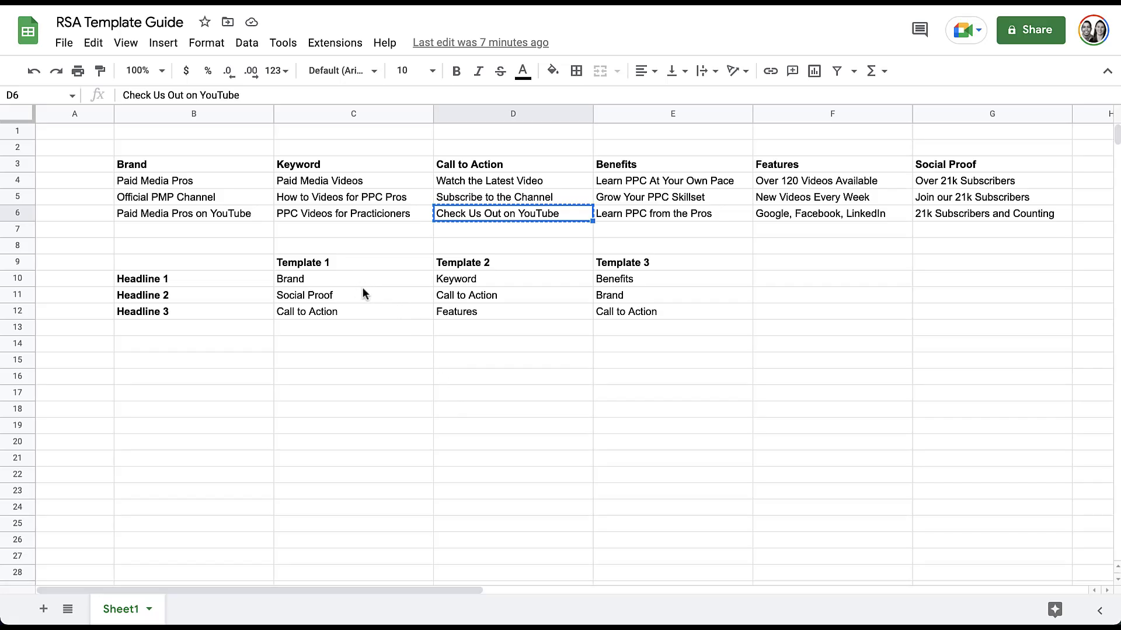
click(252, 330)
click(247, 345)
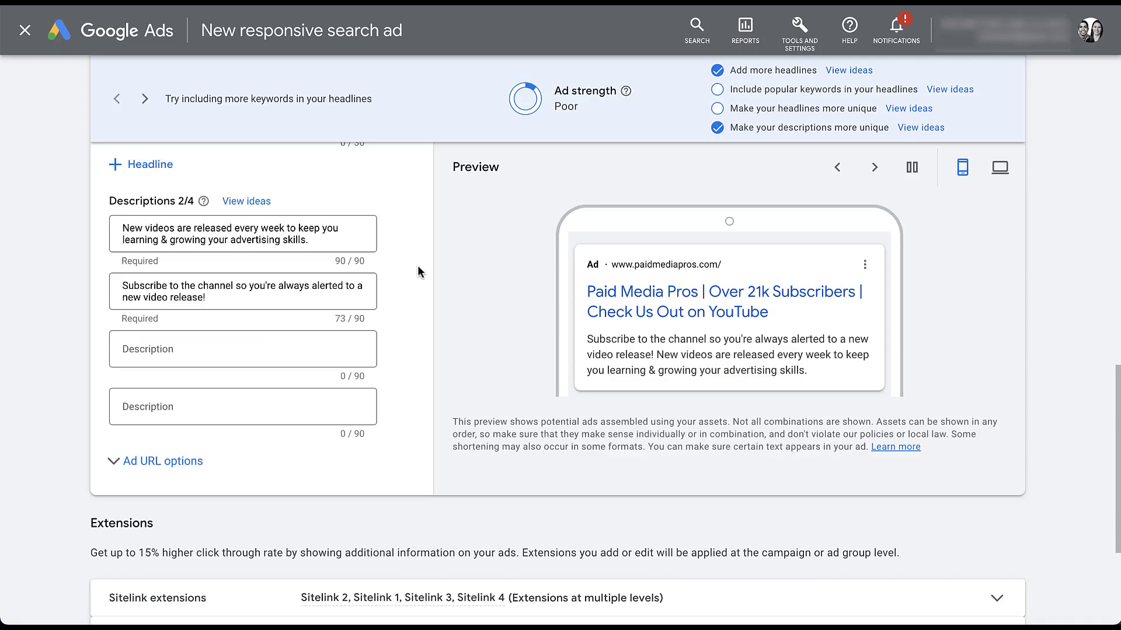
scroll(418, 265, down, 4)
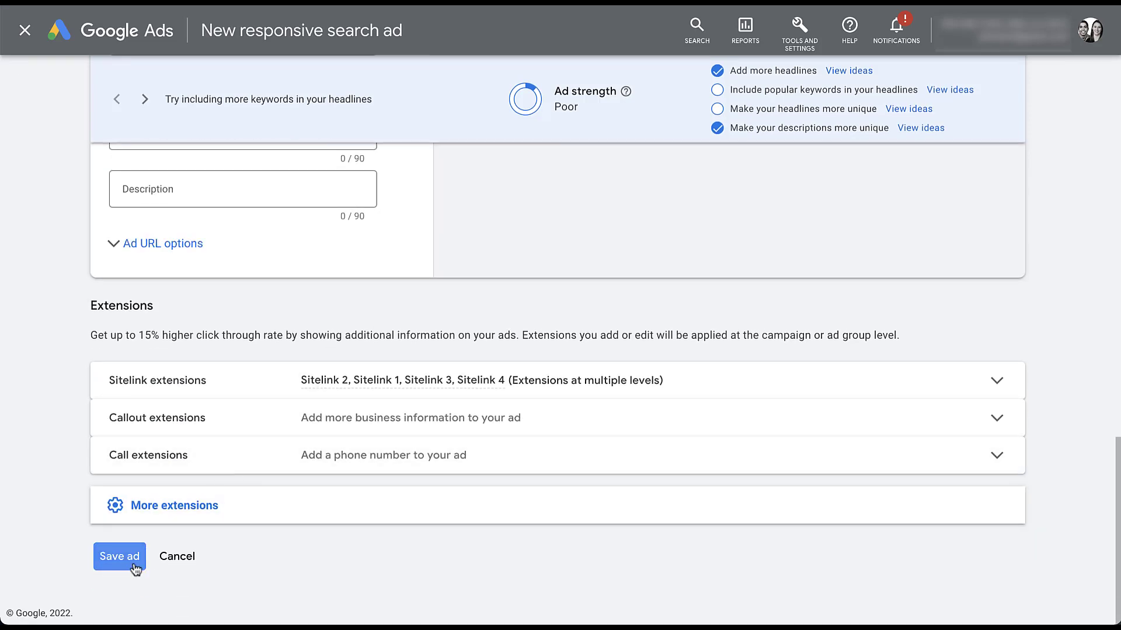
click(120, 556)
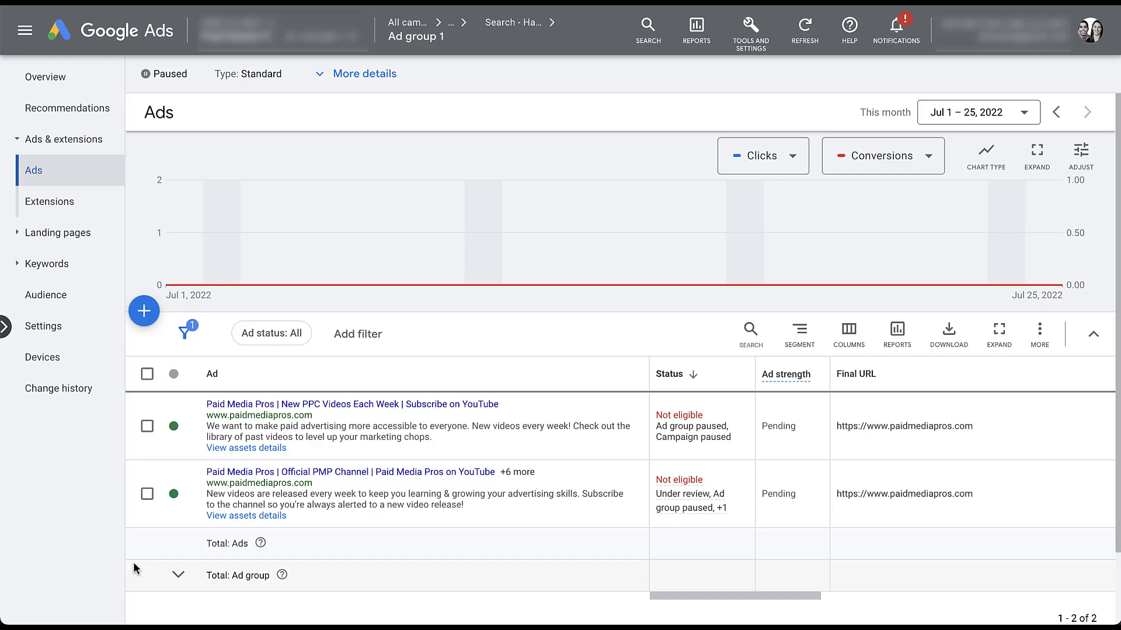
Tick the new ad's checkbox in the Ads table
click(147, 495)
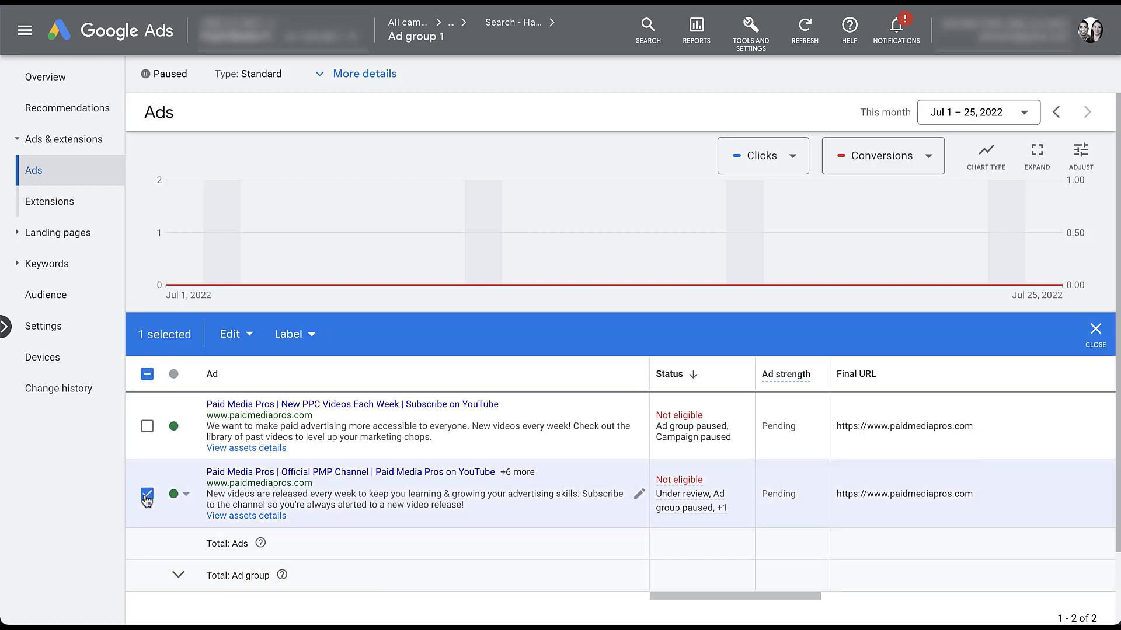
Create the label 'Ad - Template 1' and apply it to the new ad
click(288, 338)
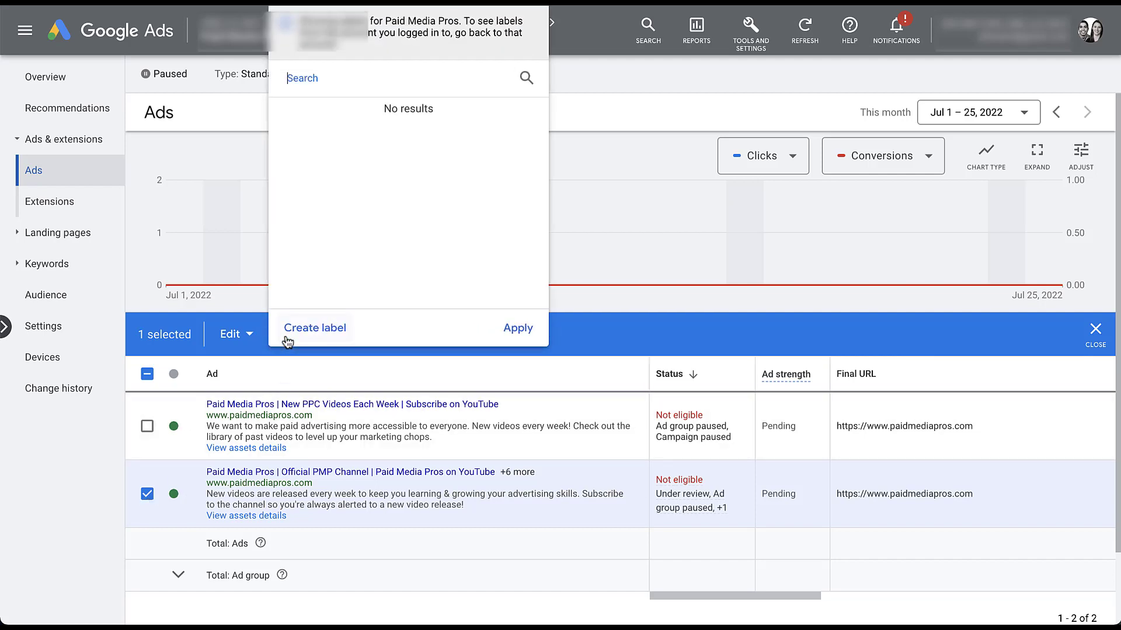
click(314, 328)
click(391, 108)
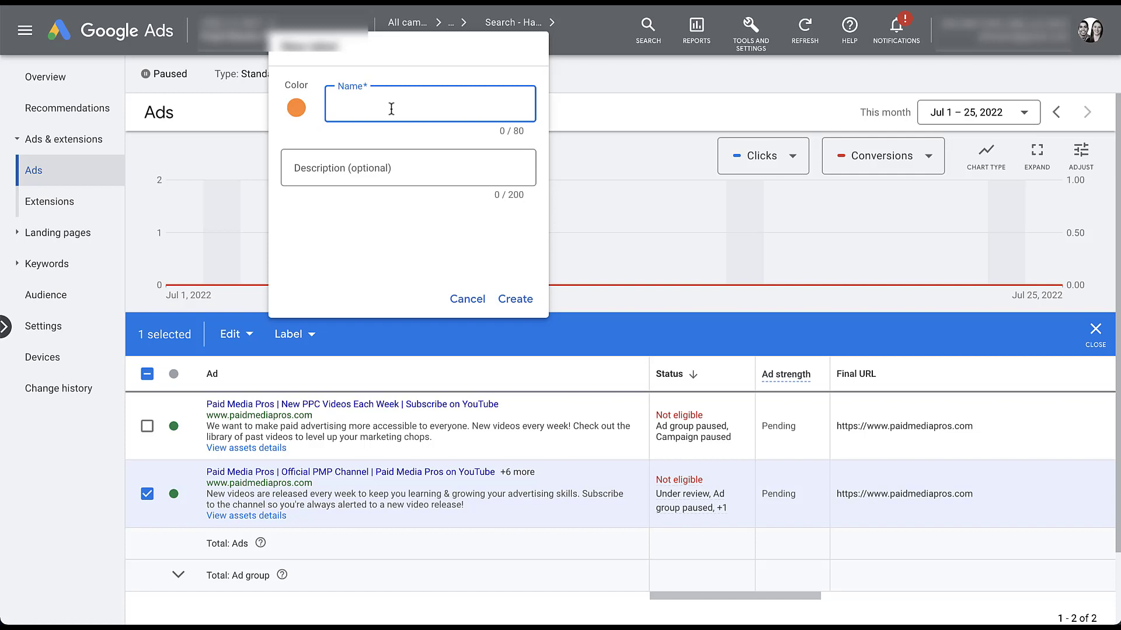
text(Ad - Template 1)
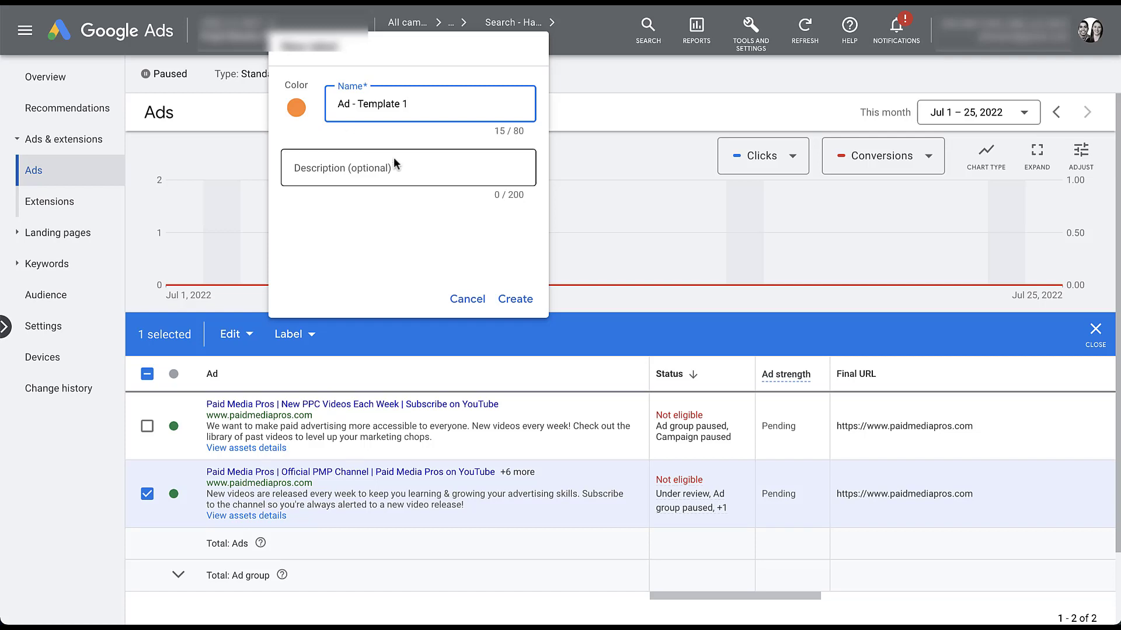
click(514, 299)
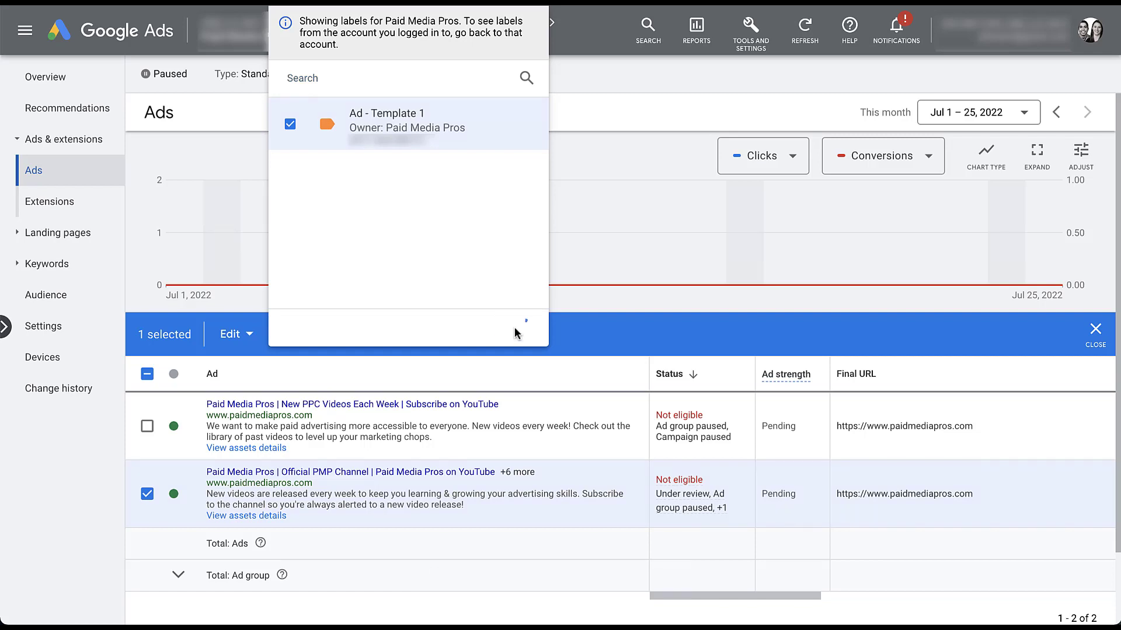
click(516, 330)
Select only the original ad, then create and apply the label 'Ad - Original'
click(147, 427)
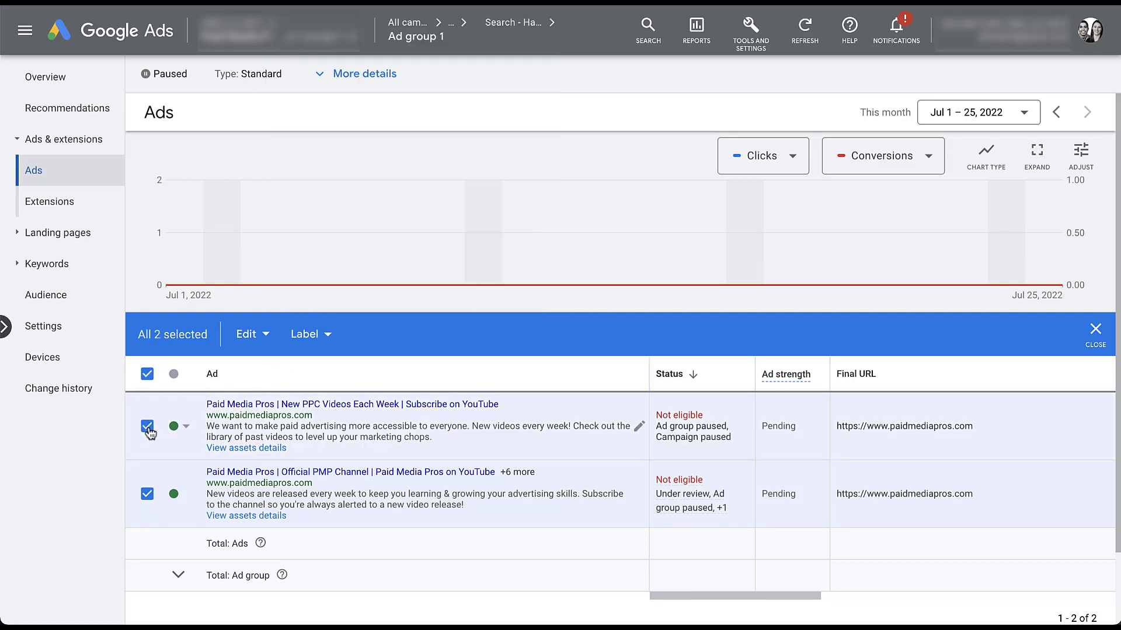
click(147, 494)
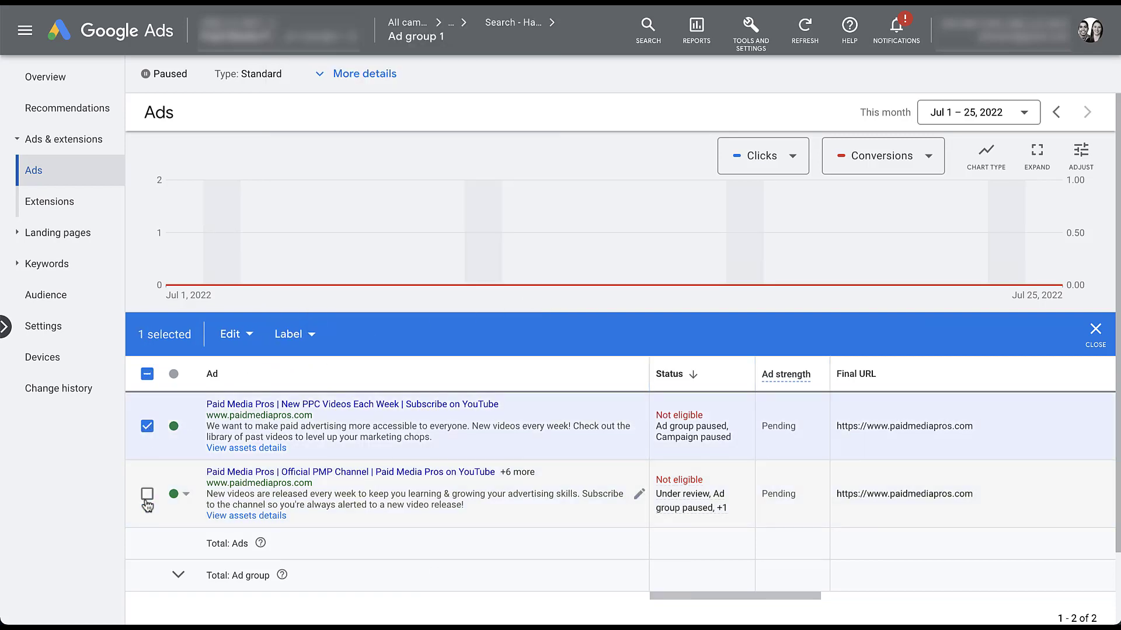
click(310, 337)
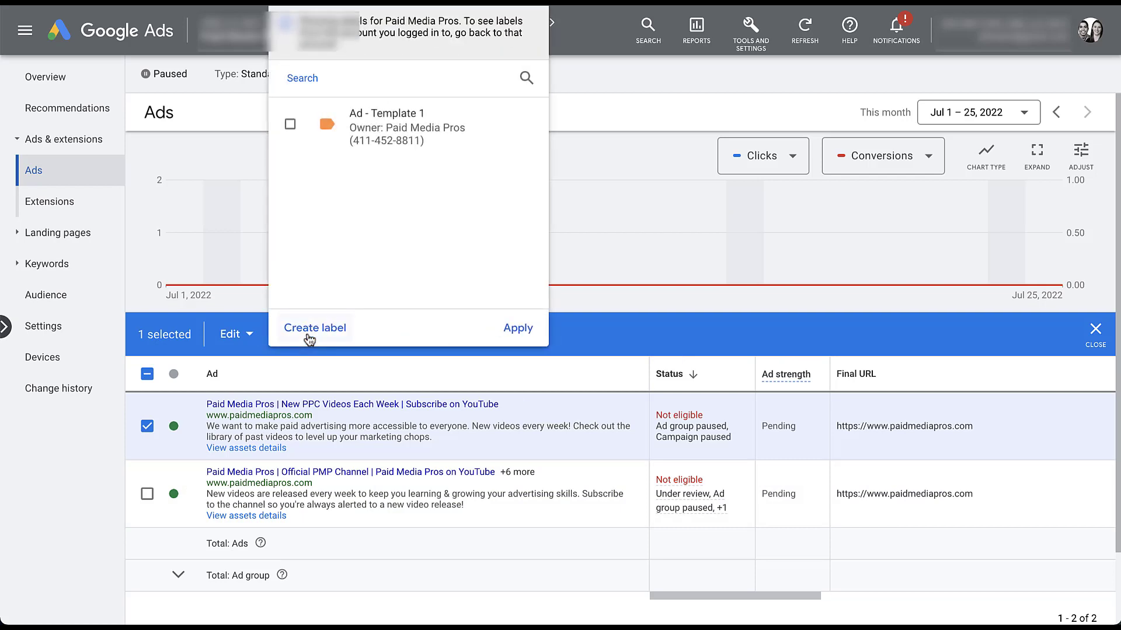
click(307, 333)
text(Ad - Original)
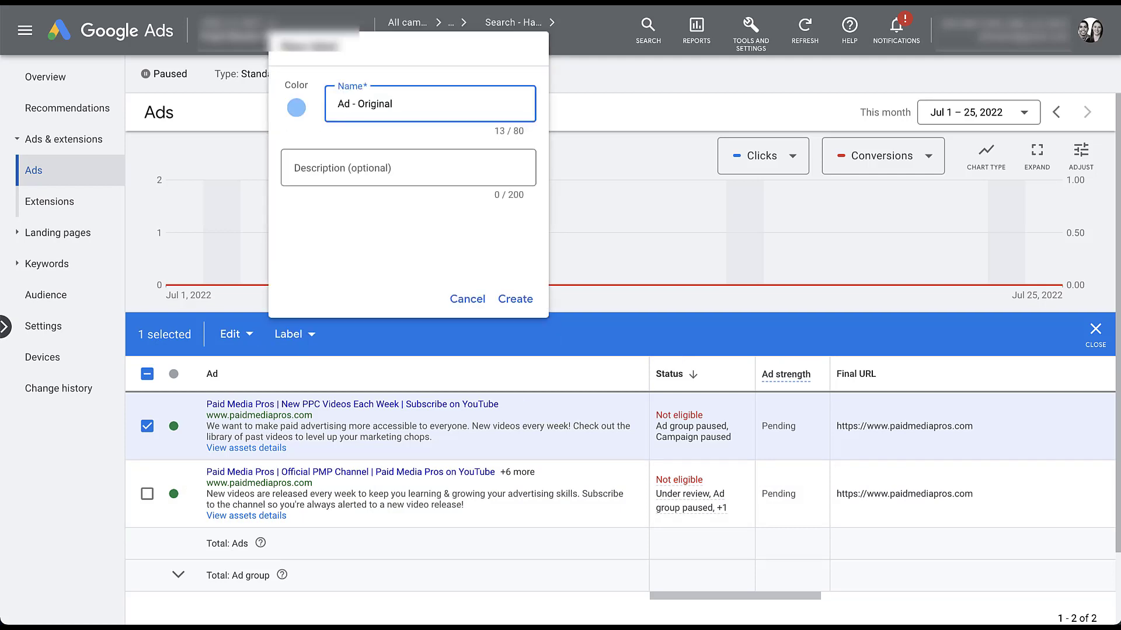
click(508, 300)
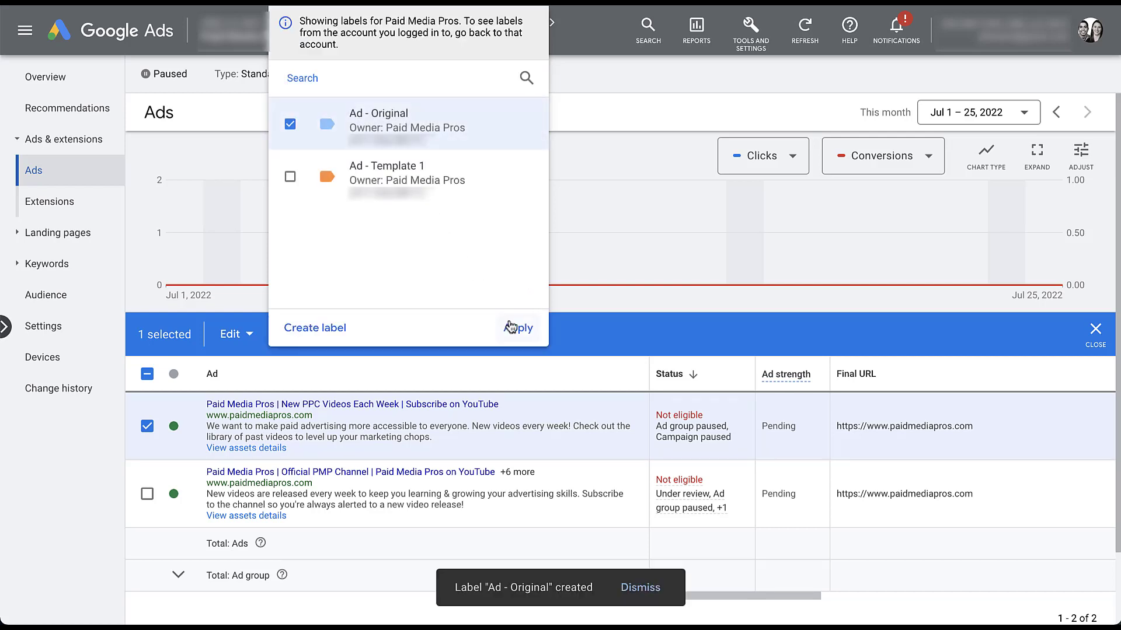
click(511, 327)
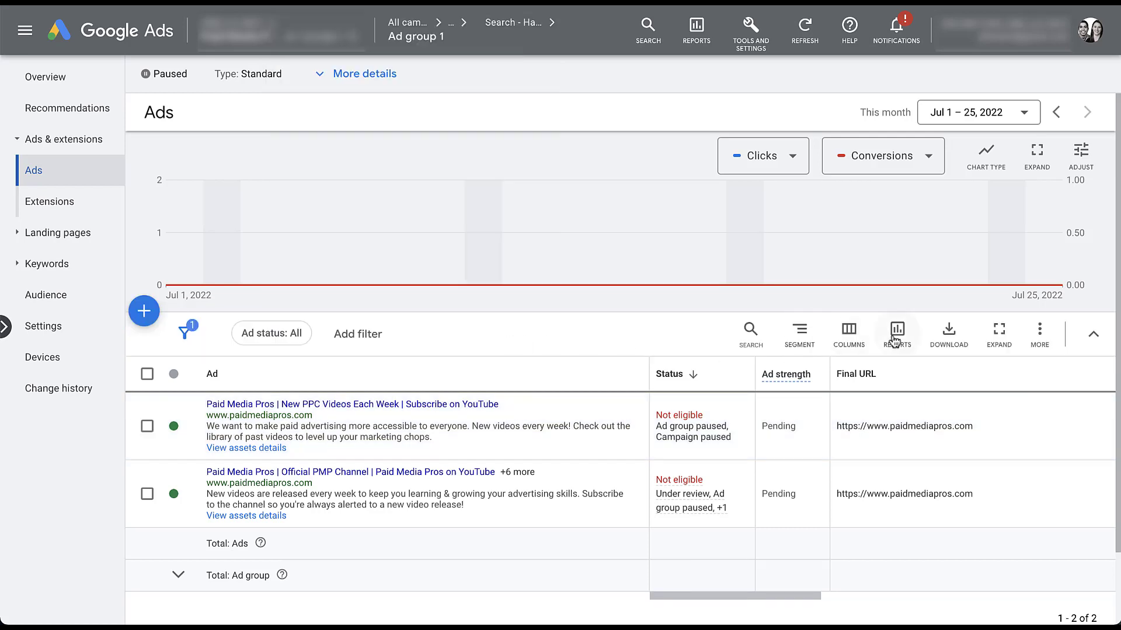
Add the Label attribute column to the ads table, moved to the top of the column order
click(843, 337)
click(841, 382)
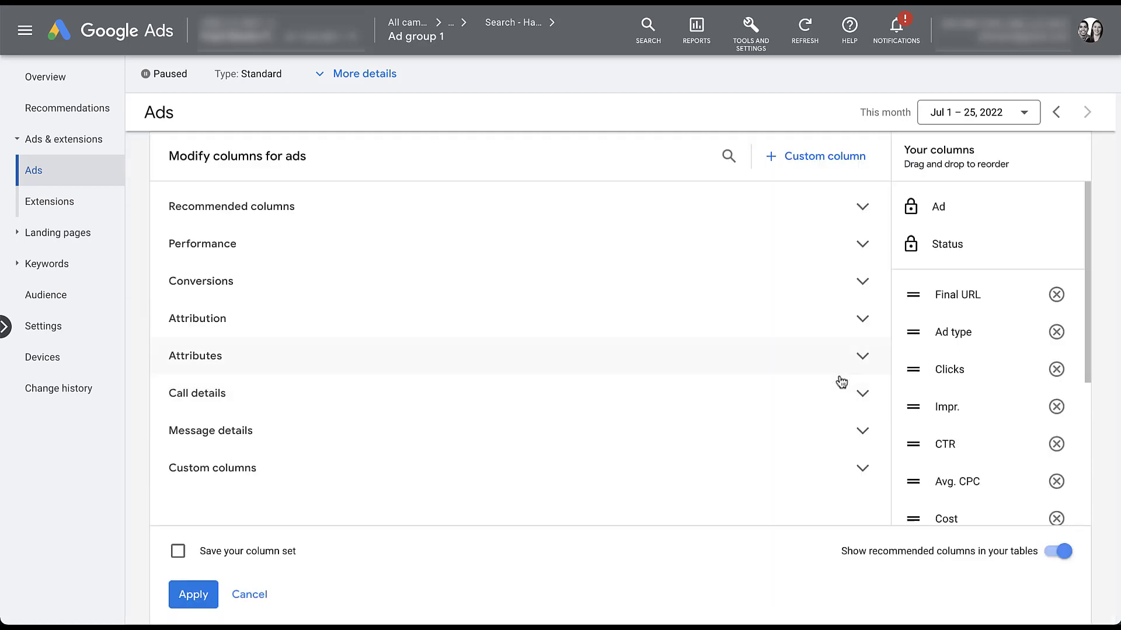
click(862, 355)
scroll(527, 492, down, 1)
click(527, 492)
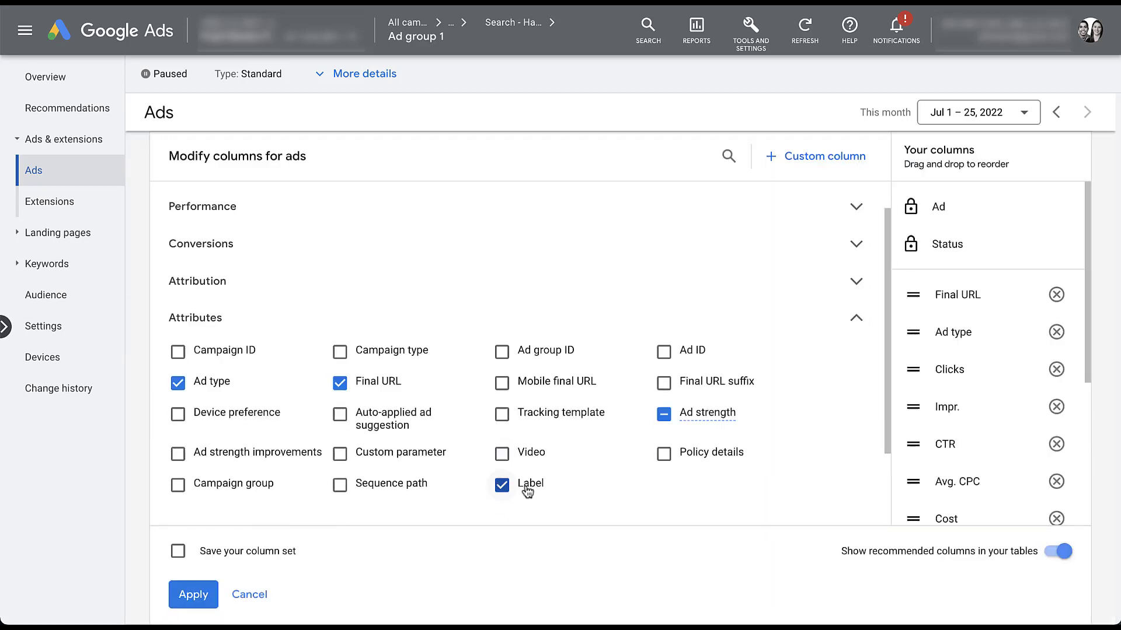
scroll(970, 390, down, 1)
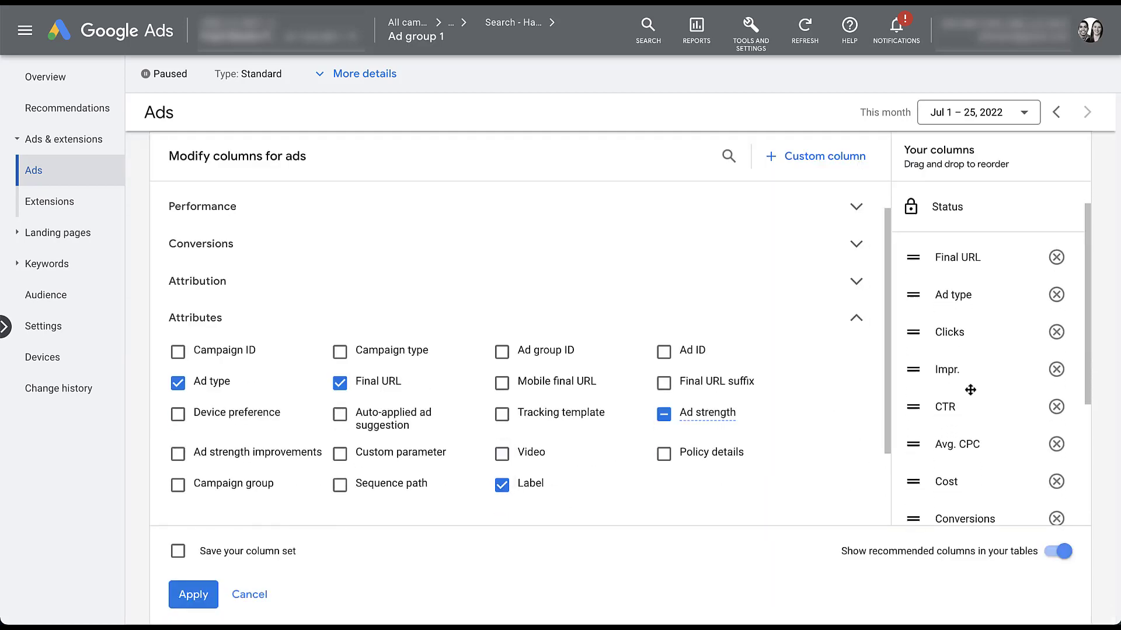
scroll(970, 389, down, 2)
drag(933, 499, 919, 177)
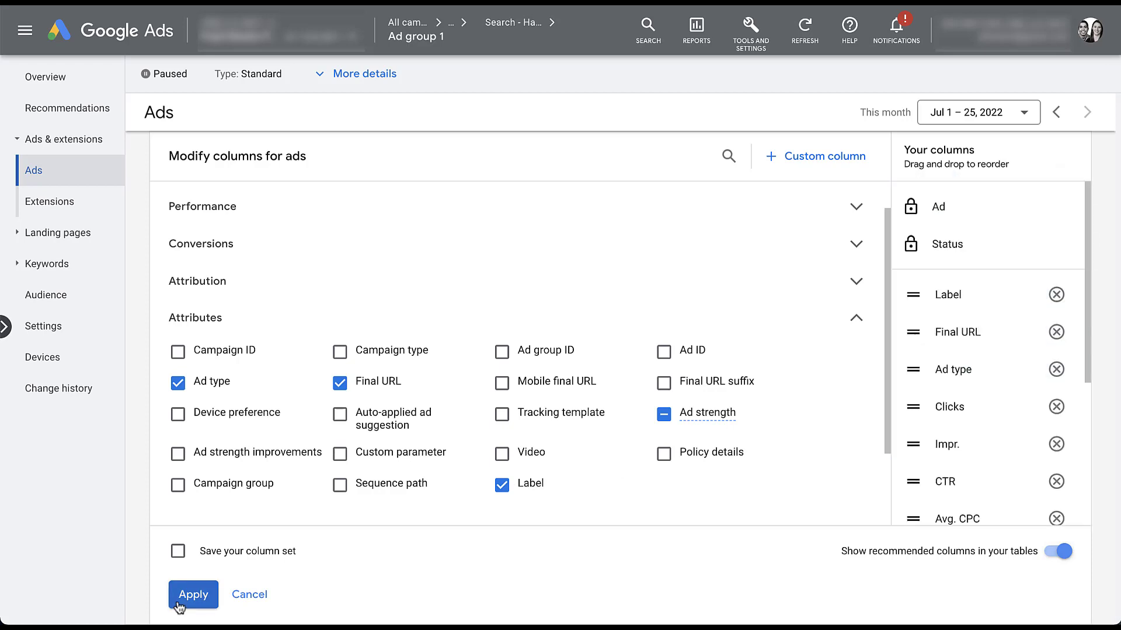
click(193, 595)
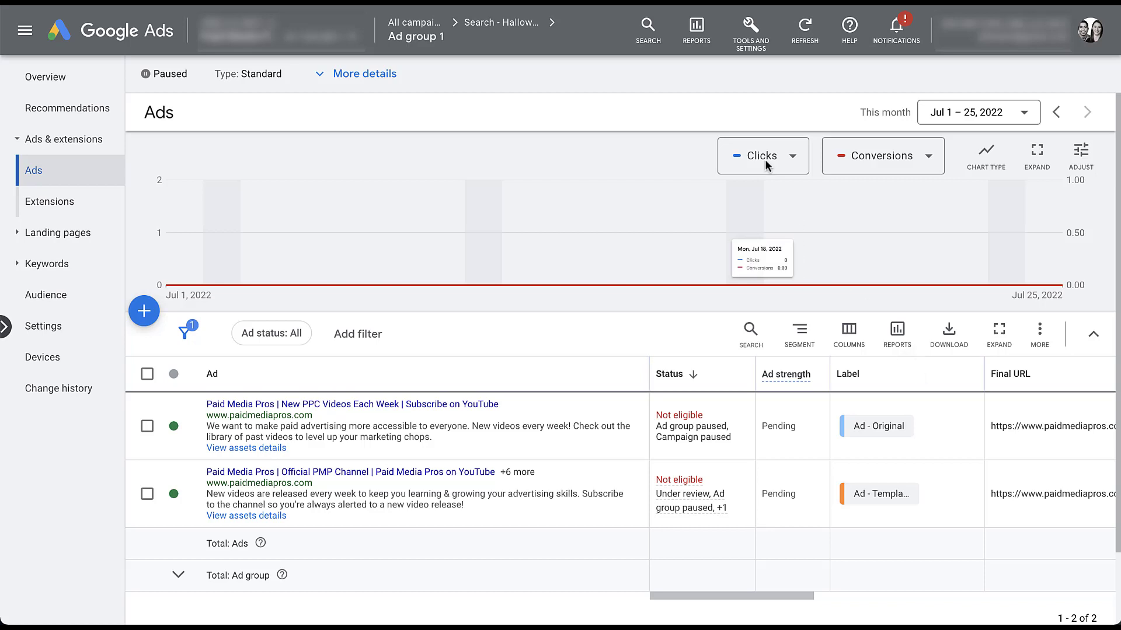
Open the predefined Labels - Ad report to compare Ad - Original and Ad - Template 1
click(705, 40)
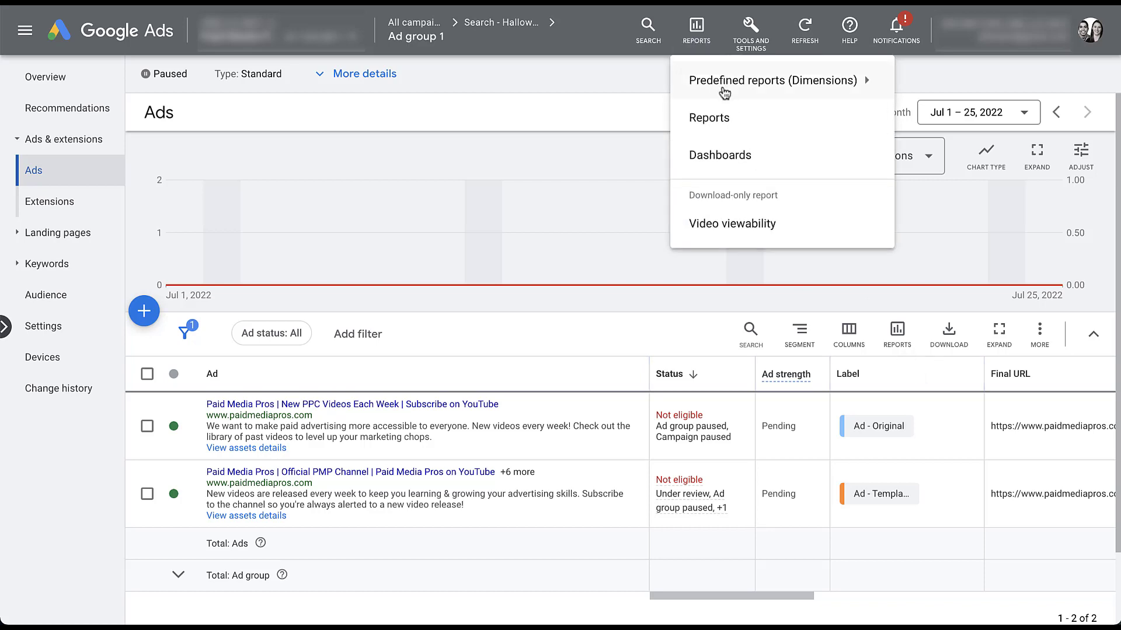
mouse_move(724, 92)
mouse_move(926, 209)
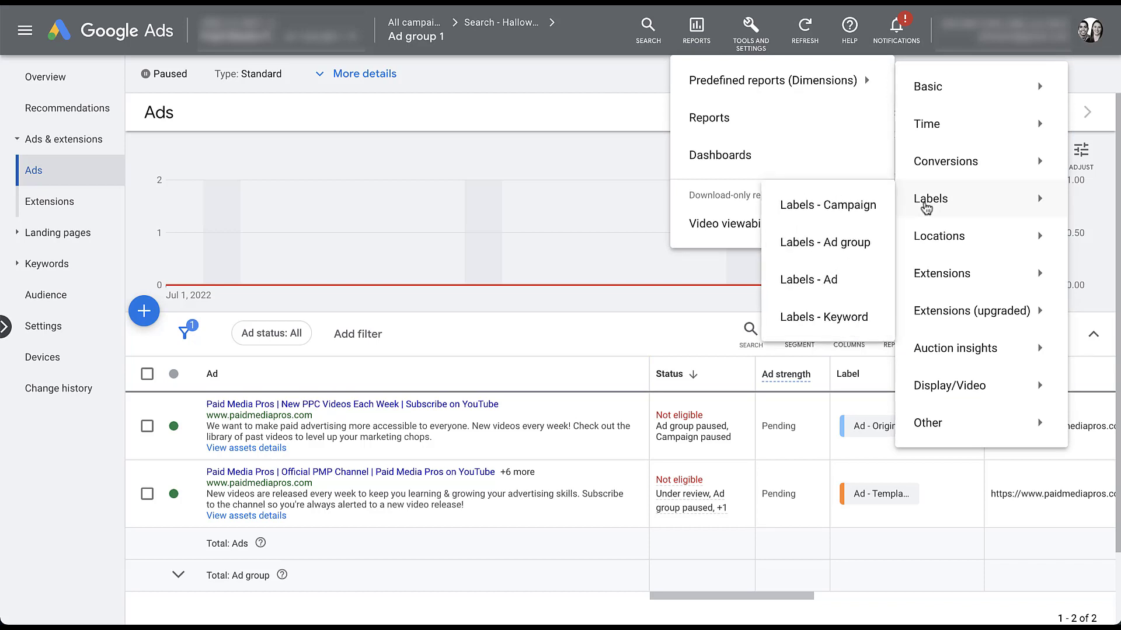
click(836, 286)
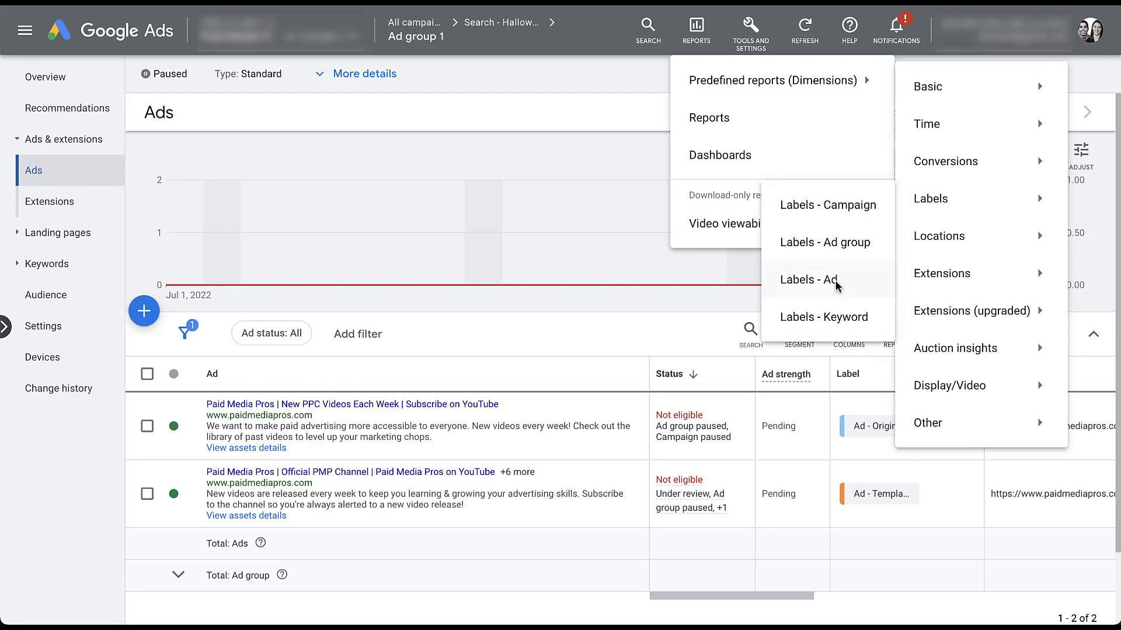